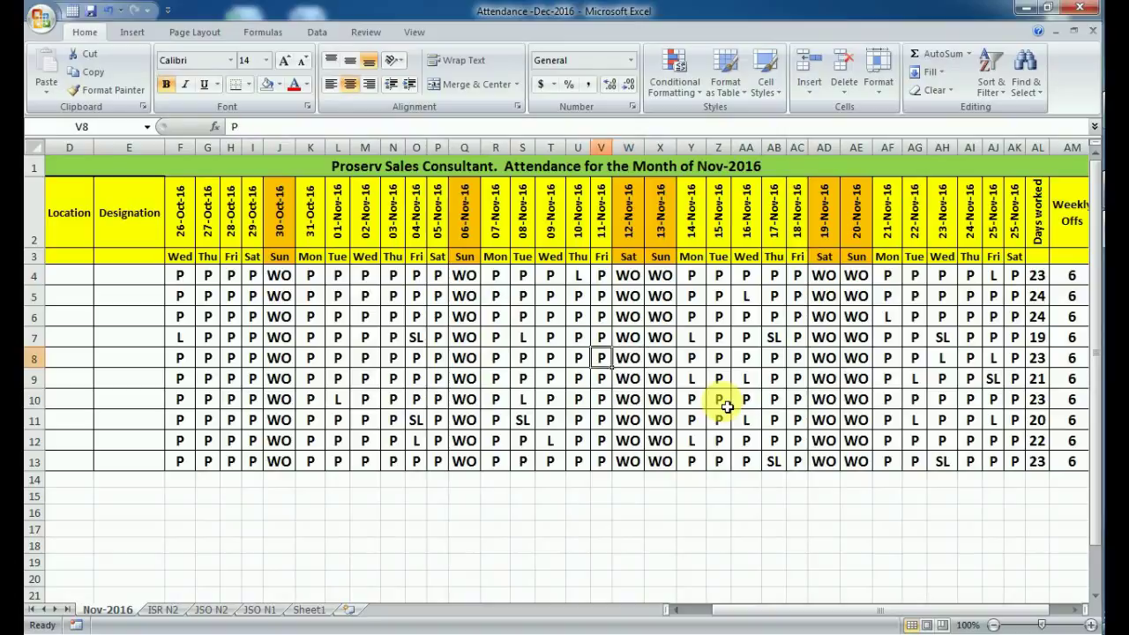
Scan along row 8's daily attendance codes toward month end.
{"action": "key", "text": "Home"}
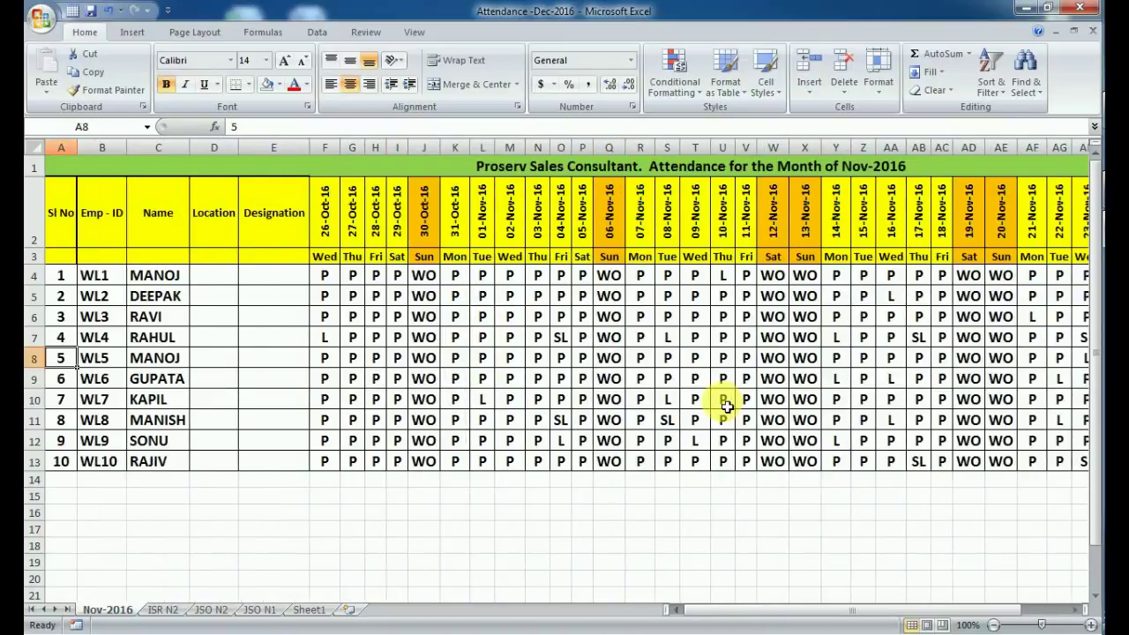
{"action": "key", "text": "Right"}
{"action": "key", "text": "Right"}
{"action": "key", "text": "Right"}
{"action": "key", "text": "Right"}
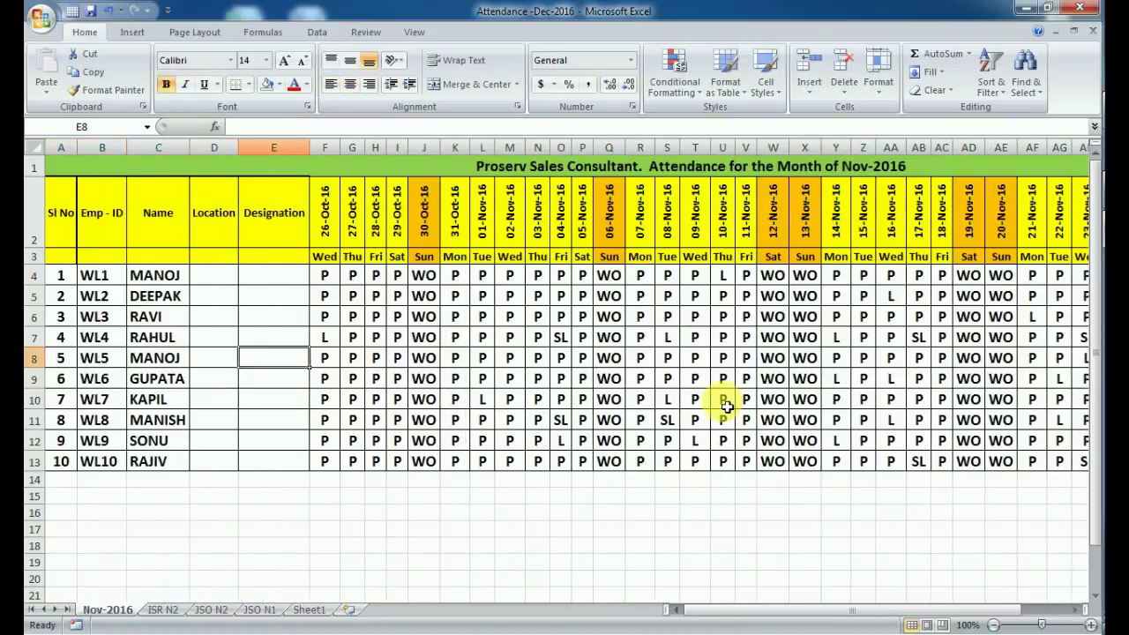
{"action": "key", "text": "Right"}
{"action": "key", "text": "Right"}
{"action": "key", "text": "Right"}
{"action": "key", "text": "Right"}
{"action": "key", "text": "Right"}
{"action": "key", "text": "Right"}
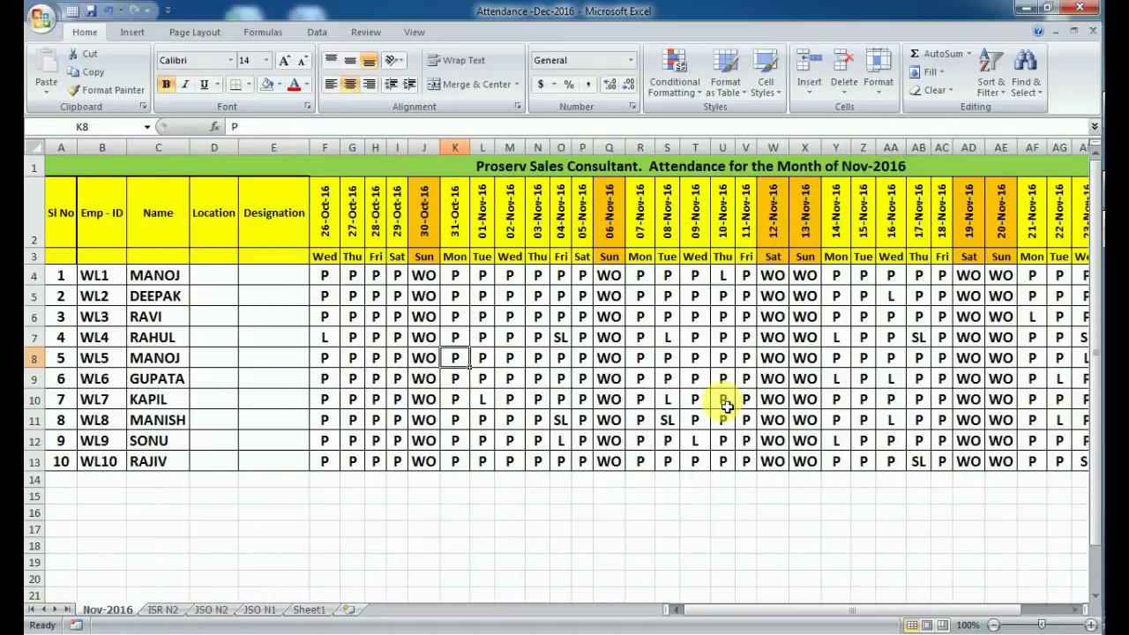
{"action": "key", "text": "Right"}
{"action": "key", "text": "Left"}
{"action": "key", "text": "Left"}
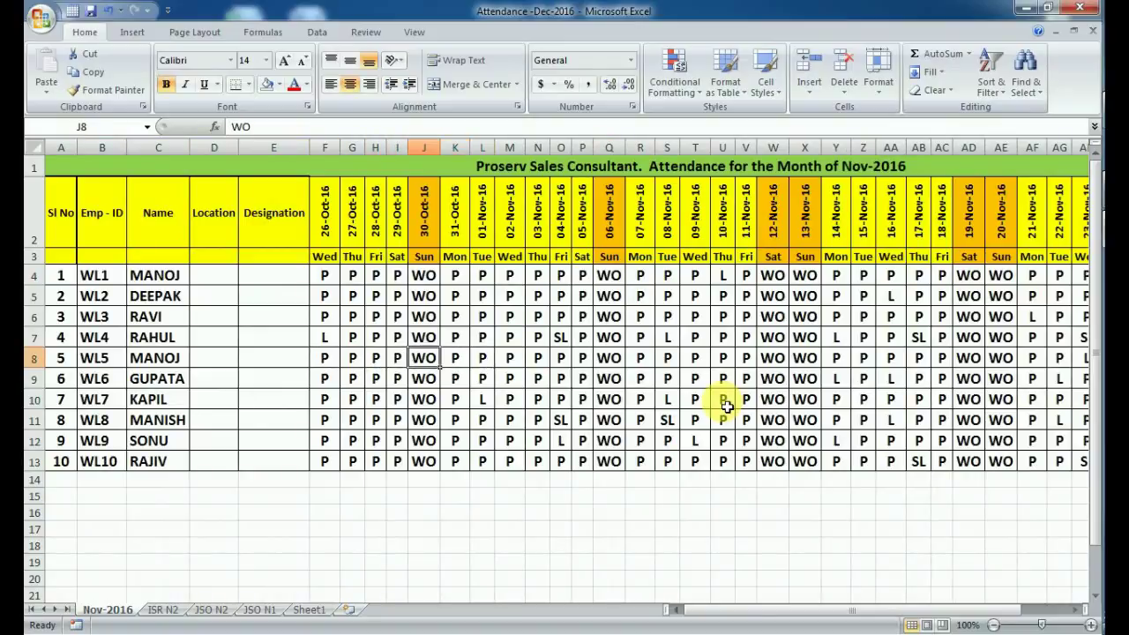
{"action": "key", "text": "Right"}
{"action": "key", "text": "Right"}
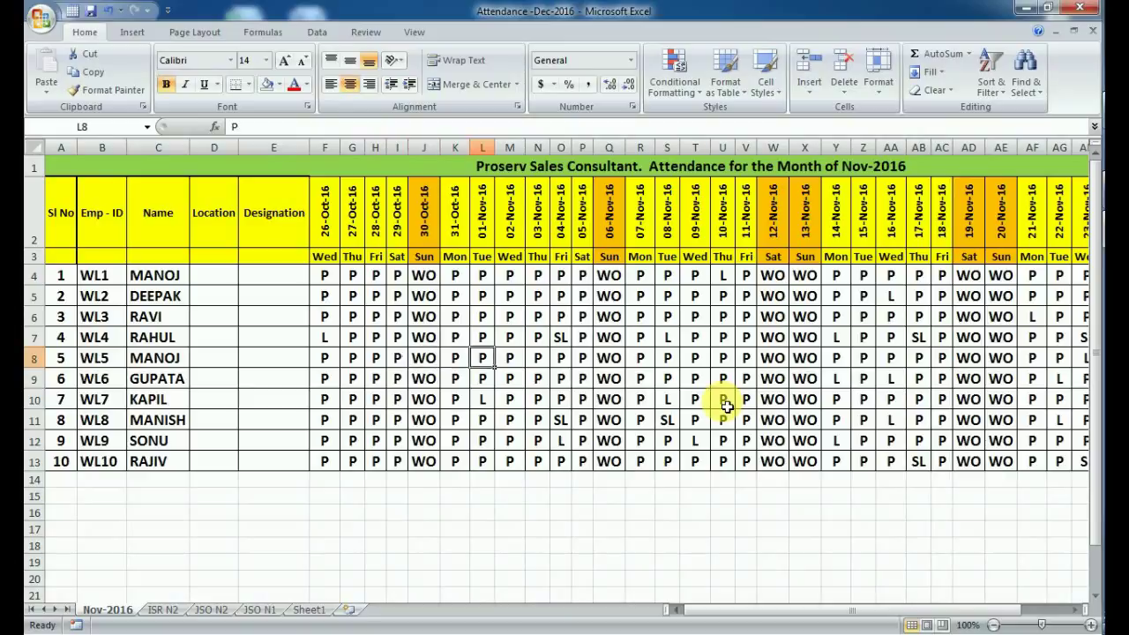
{"action": "key", "text": "Right"}
{"action": "key", "text": "Right"}
{"action": "key", "text": "Right"}
{"action": "key", "text": "Right"}
{"action": "key", "text": "Right"}
{"action": "key", "text": "Right"}
{"action": "key", "text": "Right"}
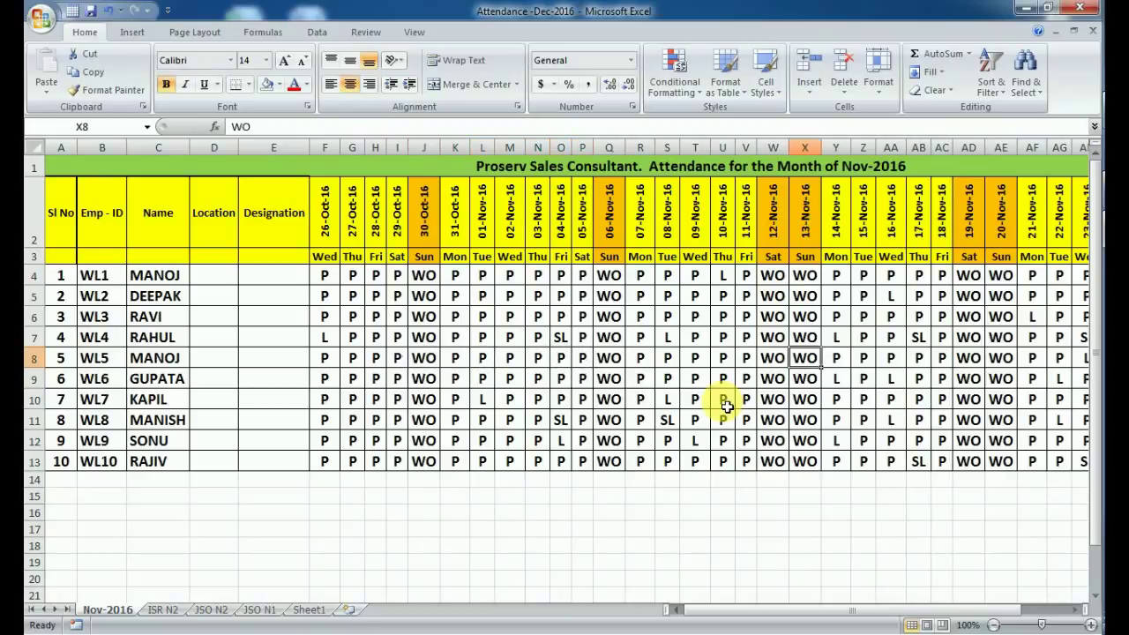
{"action": "key", "text": "Right"}
{"action": "key", "text": "Right"}
{"action": "key", "text": "Right"}
{"action": "key", "text": "Right"}
{"action": "key", "text": "Right"}
{"action": "key", "text": "Right"}
{"action": "key", "text": "Right"}
{"action": "key", "text": "Right"}
{"action": "key", "text": "Right"}
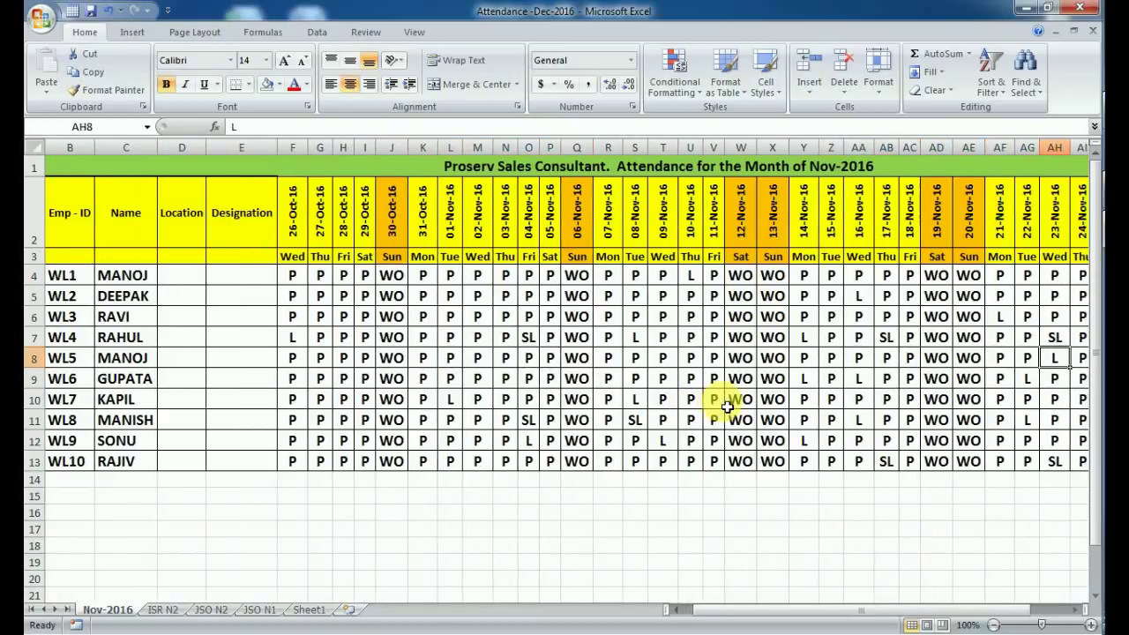
{"action": "key", "text": "Right"}
{"action": "key", "text": "Right"}
{"action": "key", "text": "Right"}
{"action": "key", "text": "Right"}
{"action": "key", "text": "Right"}
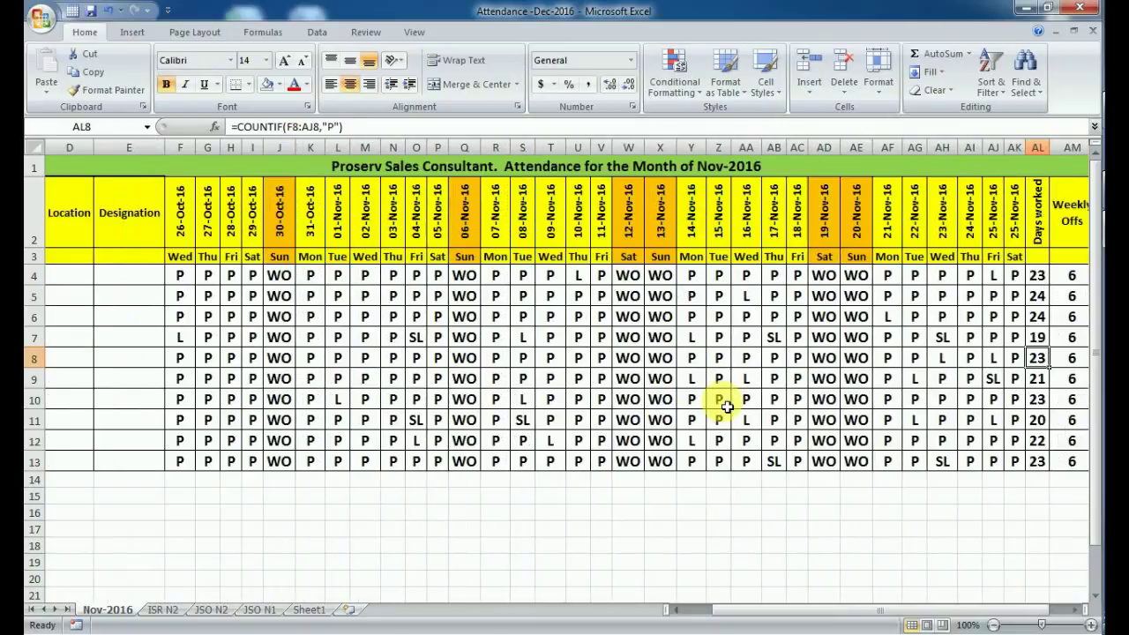
{"action": "key", "text": "Right"}
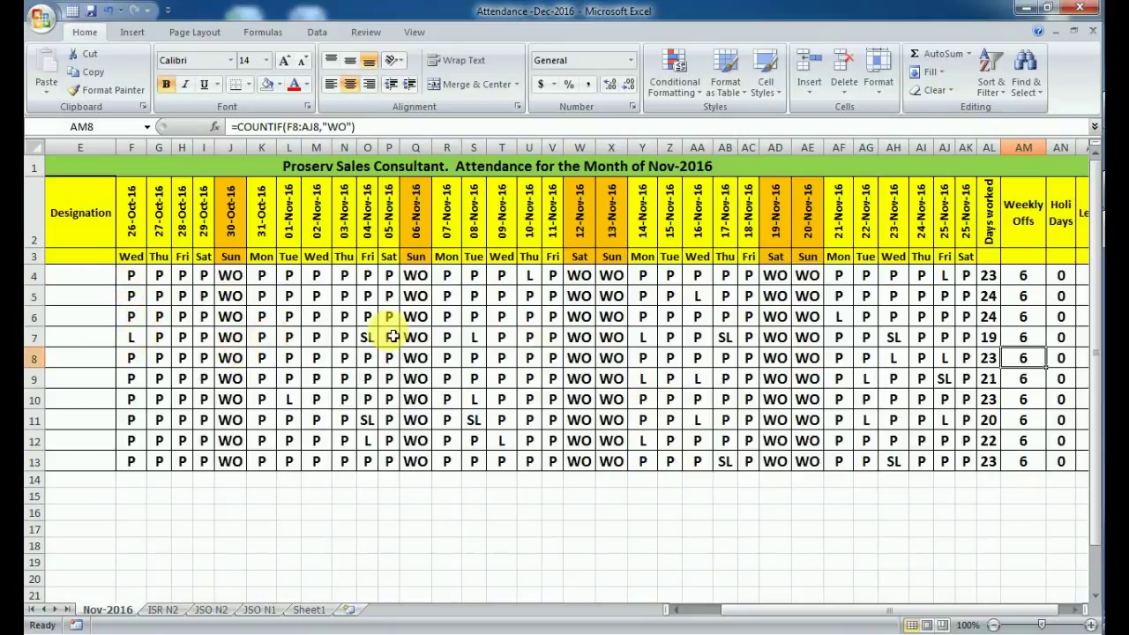
Select the attendance grid F4:AK13, excluding the empty row 14.
{"action": "left_click", "coordinate": [133, 279]}
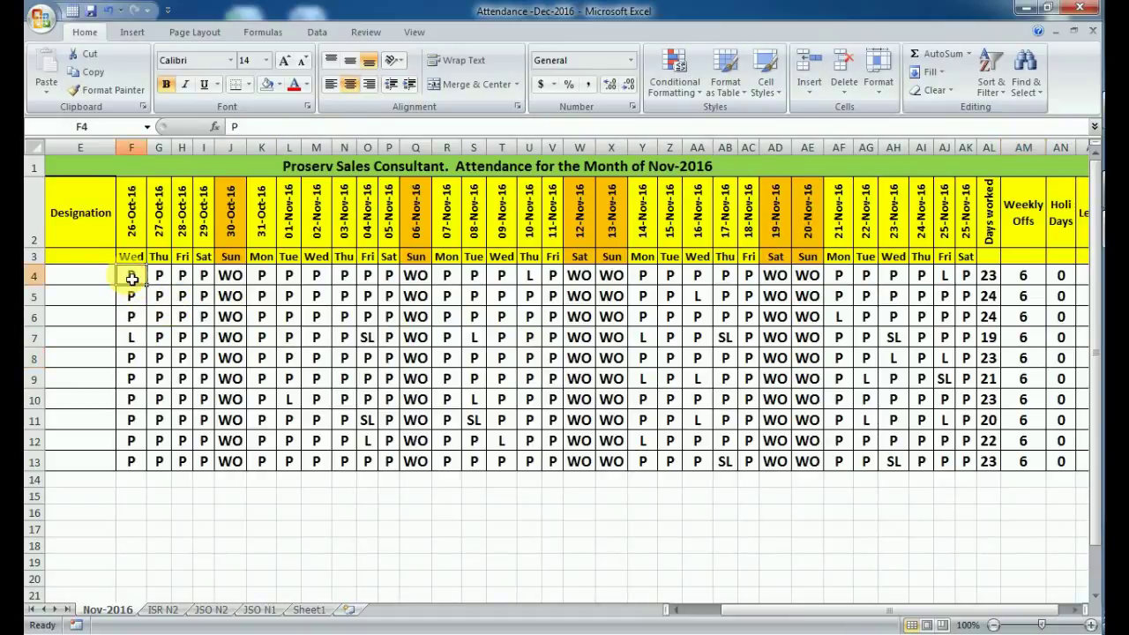
{"action": "key", "text": "shift+Right"}
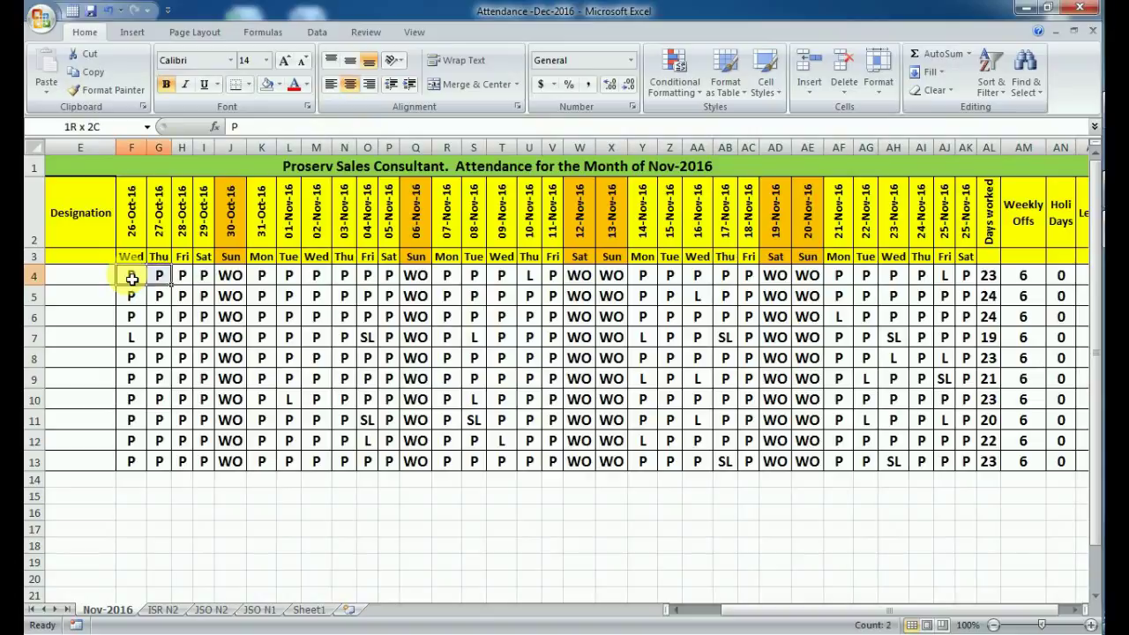
{"action": "key", "text": "shift+Right"}
{"action": "key", "text": "shift+Right"}
{"action": "key", "text": "shift+Right"}
{"action": "key", "text": "shift+Right"}
{"action": "key", "text": "shift+Right"}
{"action": "key", "text": "shift+Right"}
{"action": "key", "text": "shift+Right"}
{"action": "key", "text": "shift+Right"}
{"action": "key", "text": "shift+Right"}
{"action": "key", "text": "shift+Right"}
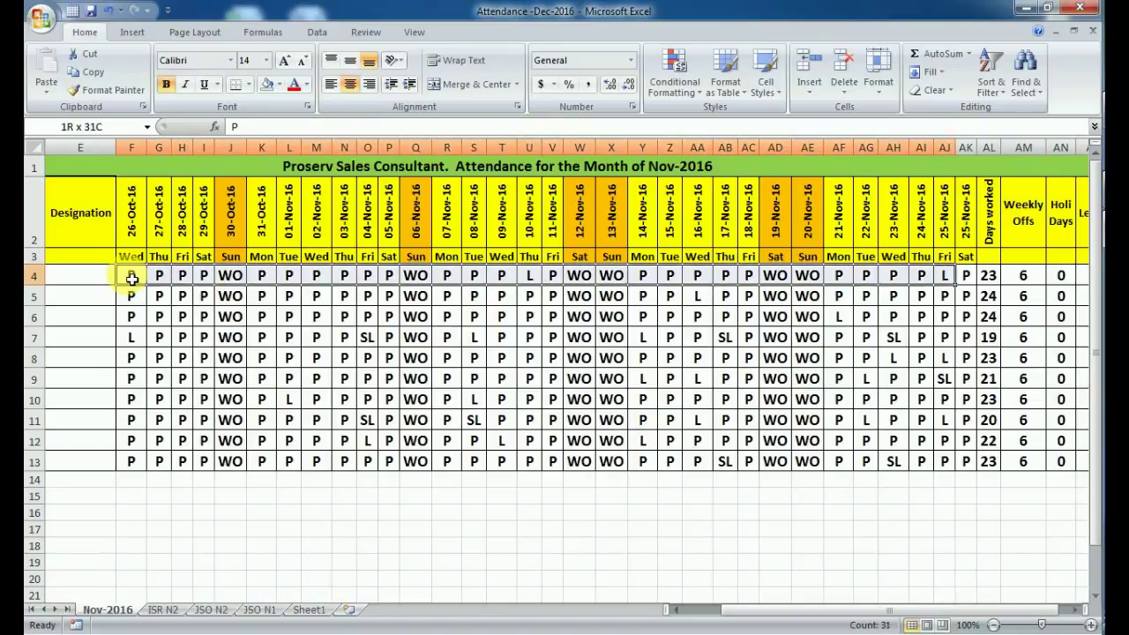
{"action": "key", "text": "shift+Right"}
{"action": "key", "text": "shift+Down"}
{"action": "key", "text": "shift+Down"}
{"action": "key", "text": "shift+Down"}
{"action": "key", "text": "shift+Down"}
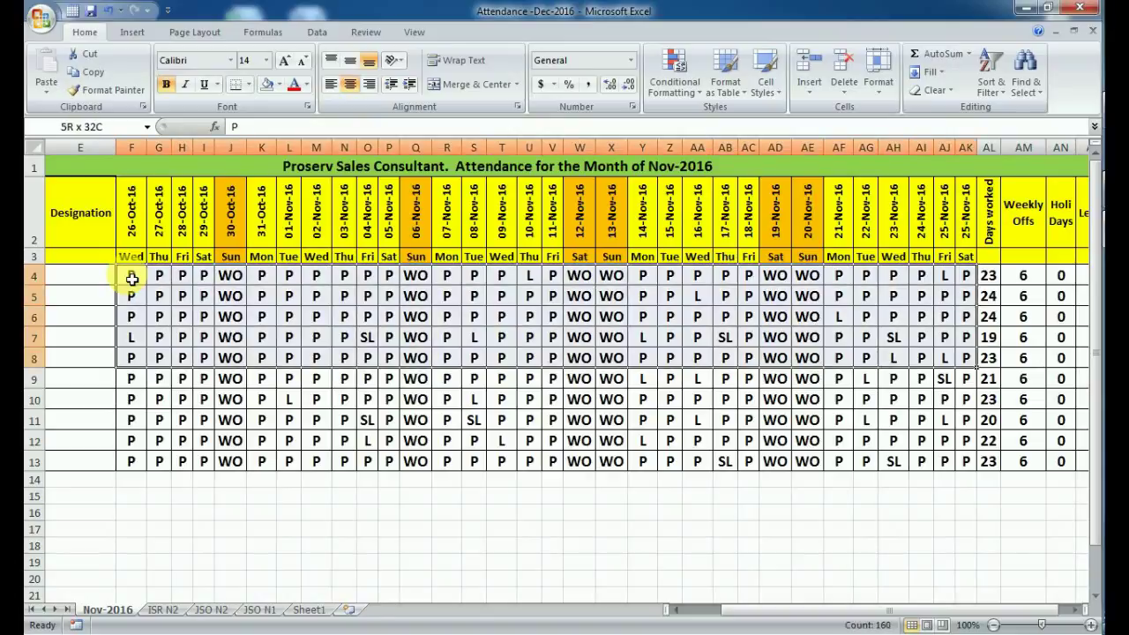
{"action": "key", "text": "shift+Down"}
{"action": "key", "text": "shift+Down"}
{"action": "key", "text": "shift+Down"}
{"action": "key", "text": "shift+Down"}
{"action": "key", "text": "shift+Down"}
{"action": "key", "text": "shift+Down"}
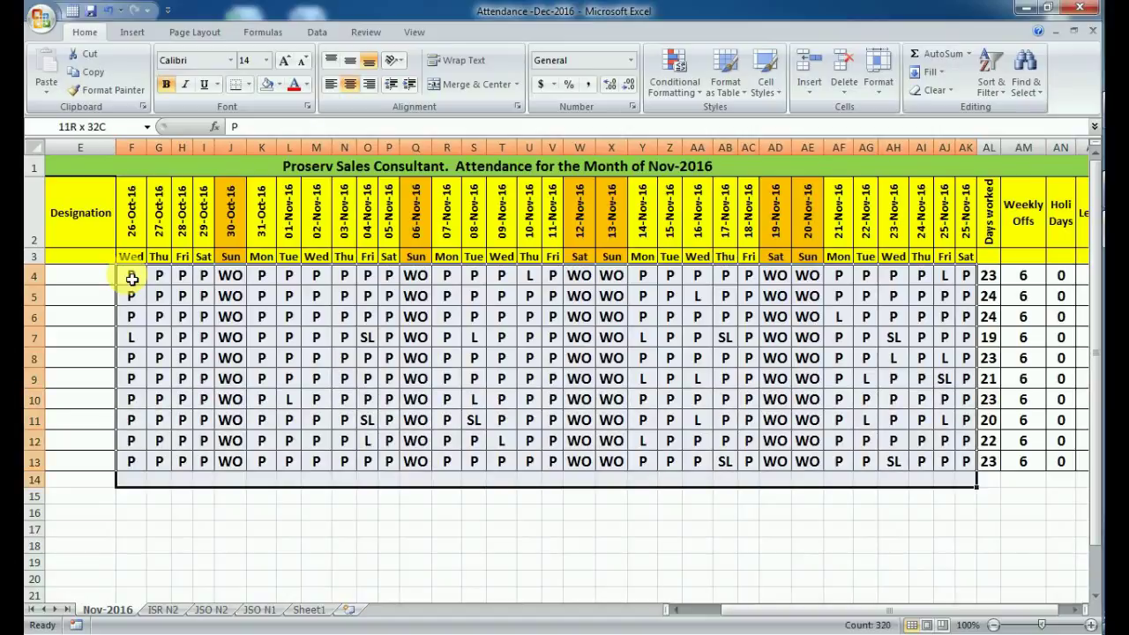
{"action": "key", "text": "shift+Up"}
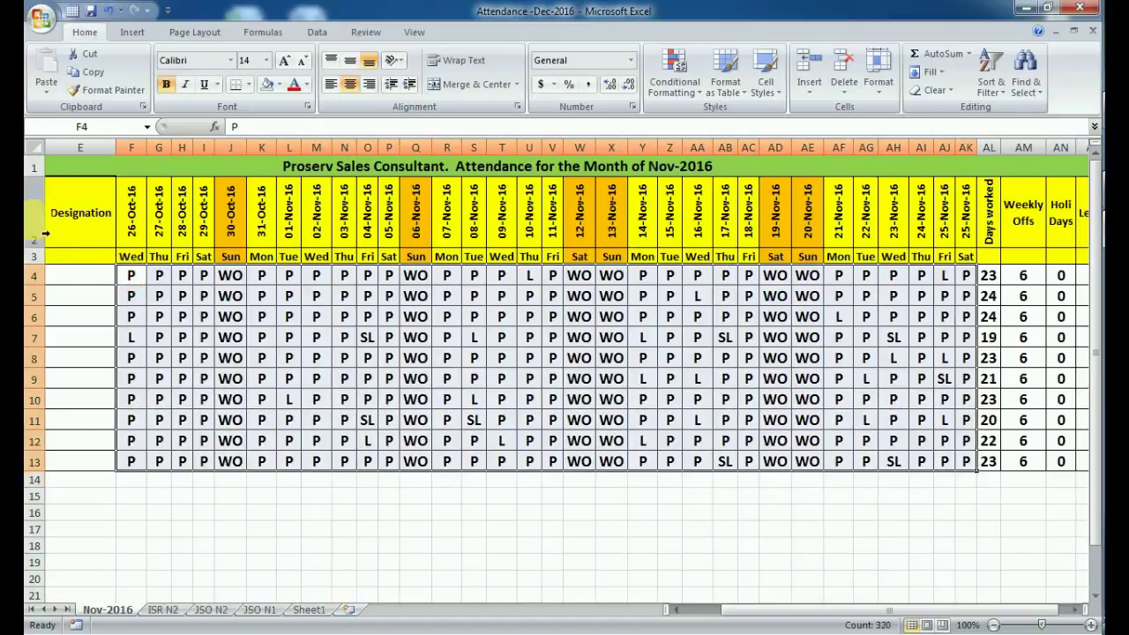
Start a Highlight Cells 'Text that Contains' rule for 'P' and open its format list.
{"action": "left_click", "coordinate": [701, 95]}
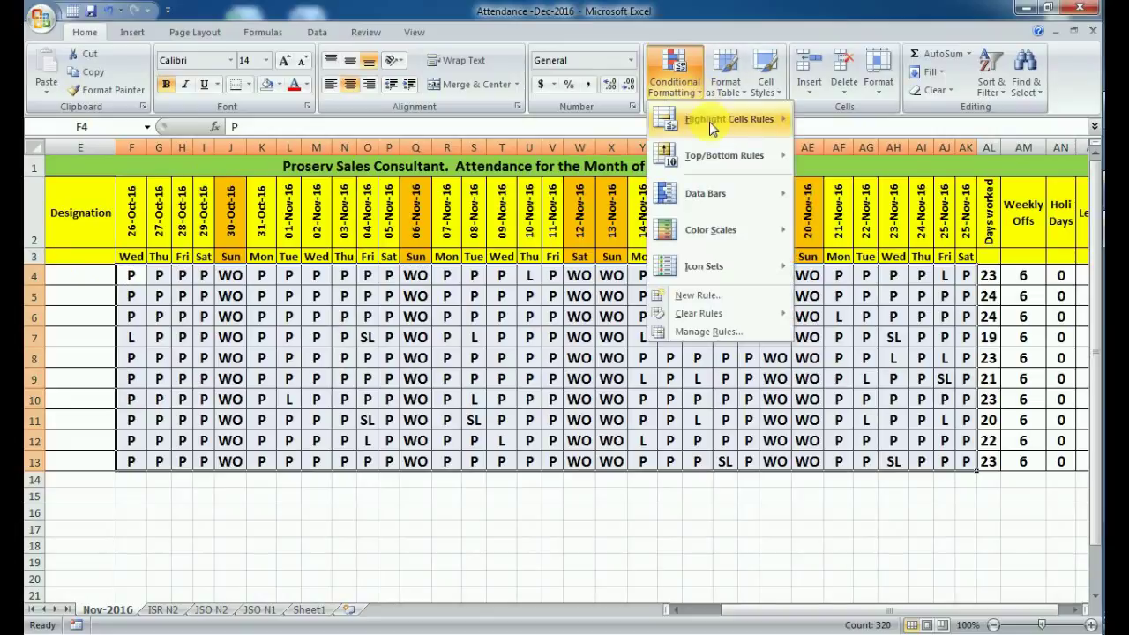
{"action": "mouse_move", "coordinate": [729, 119]}
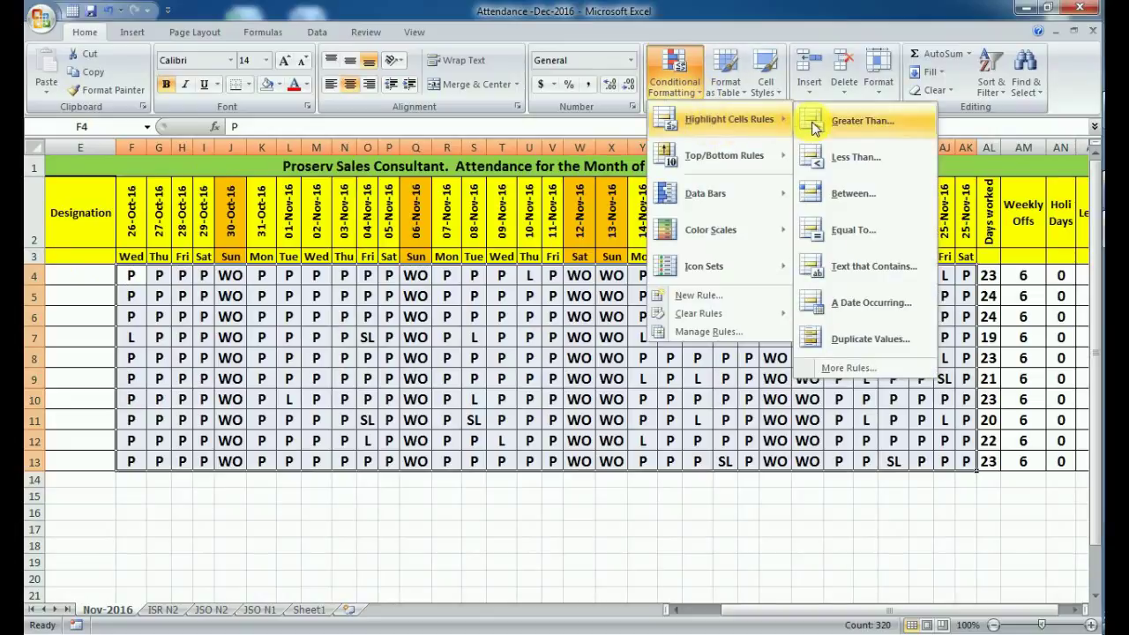
{"action": "left_click", "coordinate": [870, 267]}
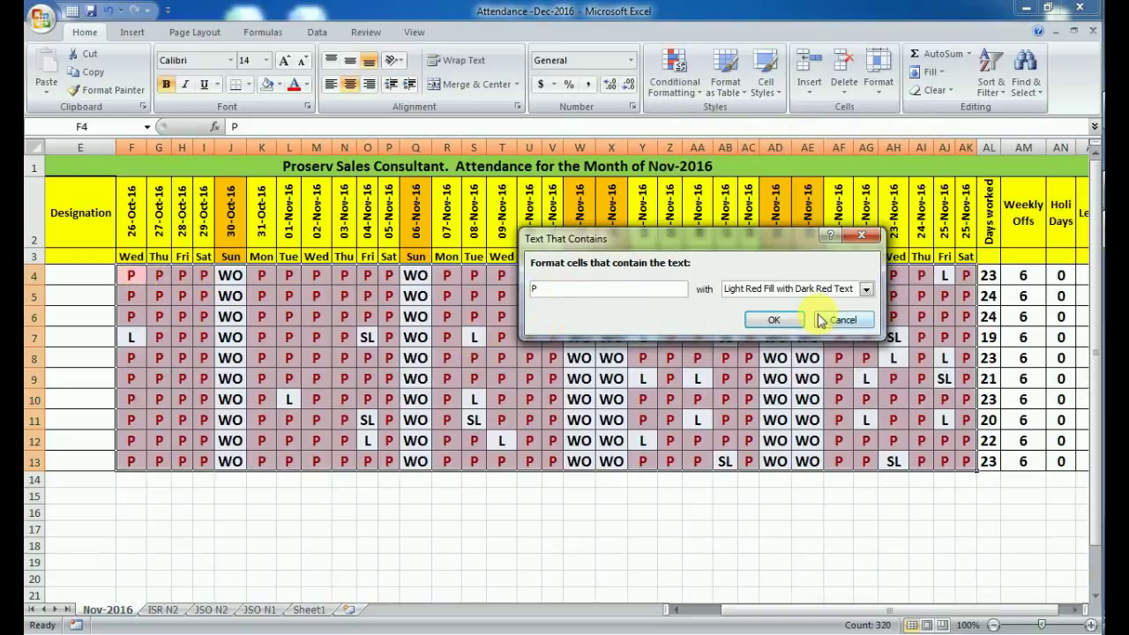
{"action": "left_click", "coordinate": [866, 288]}
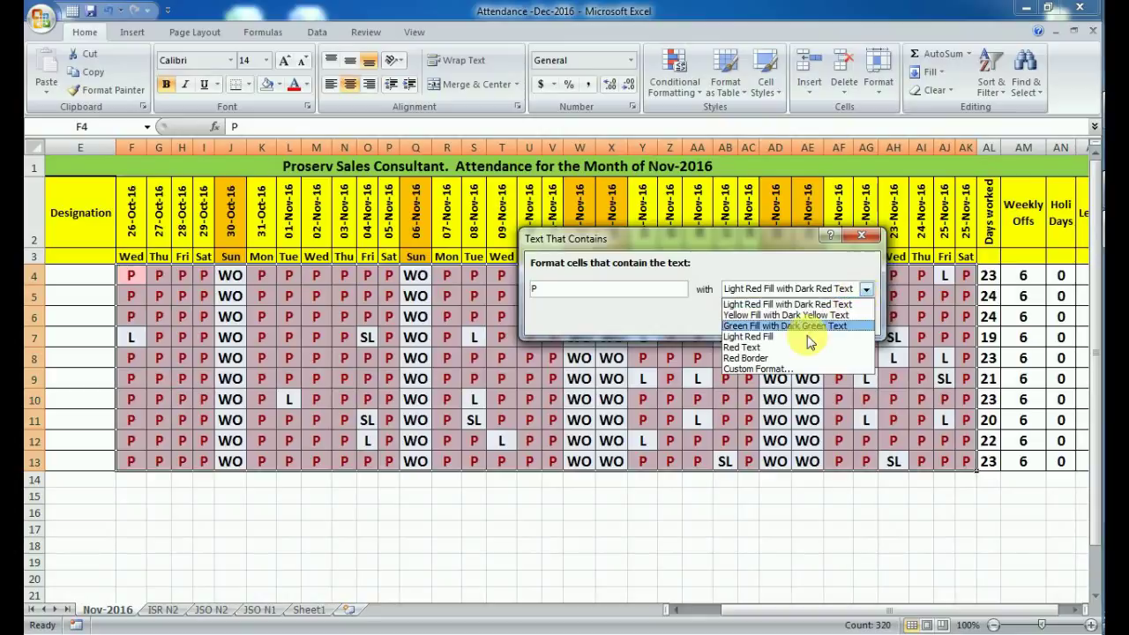
Choose a custom format for P cells with a light blue fill and an outline border.
{"action": "left_click", "coordinate": [754, 370]}
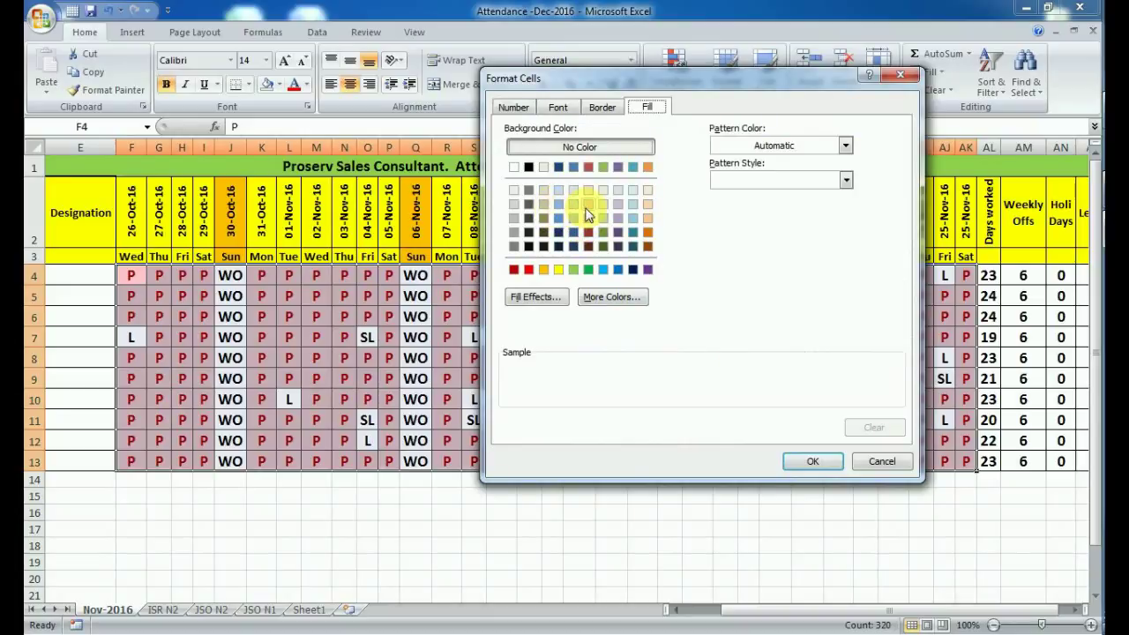
{"action": "left_click", "coordinate": [560, 204]}
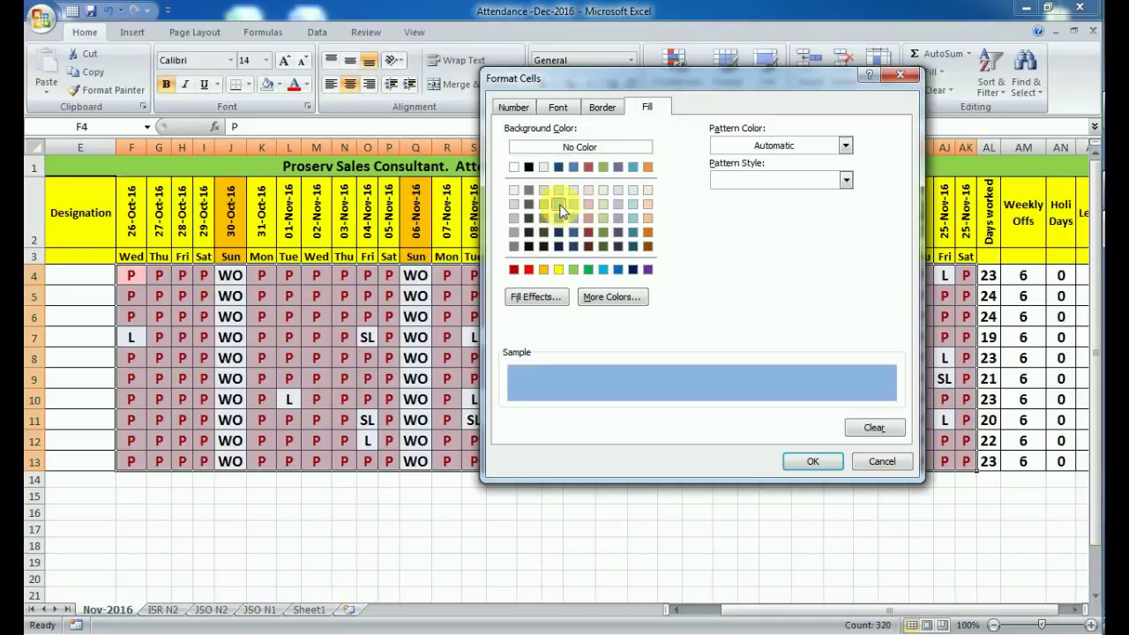
{"action": "left_click", "coordinate": [609, 107]}
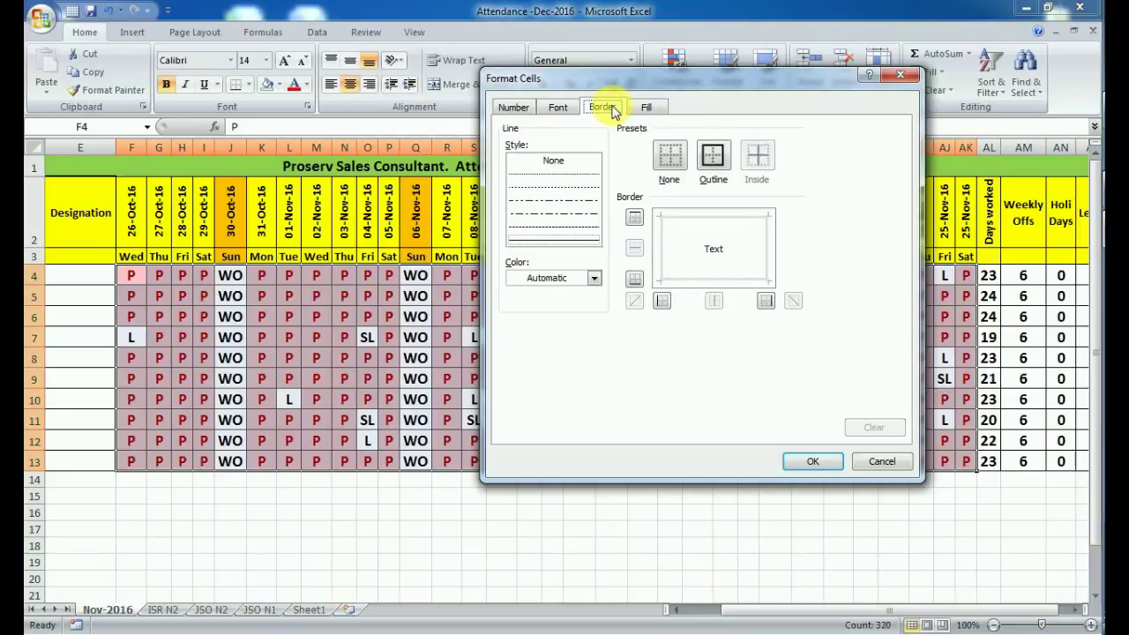
{"action": "left_click", "coordinate": [713, 156]}
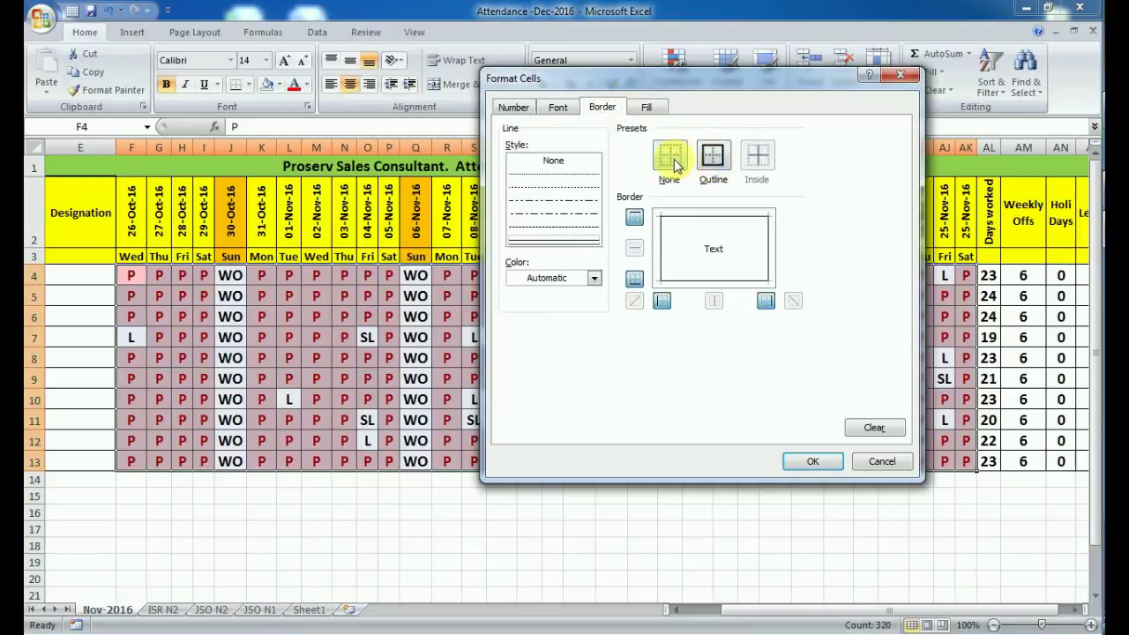
Make the P format's font bold and red.
{"action": "left_click", "coordinate": [554, 107]}
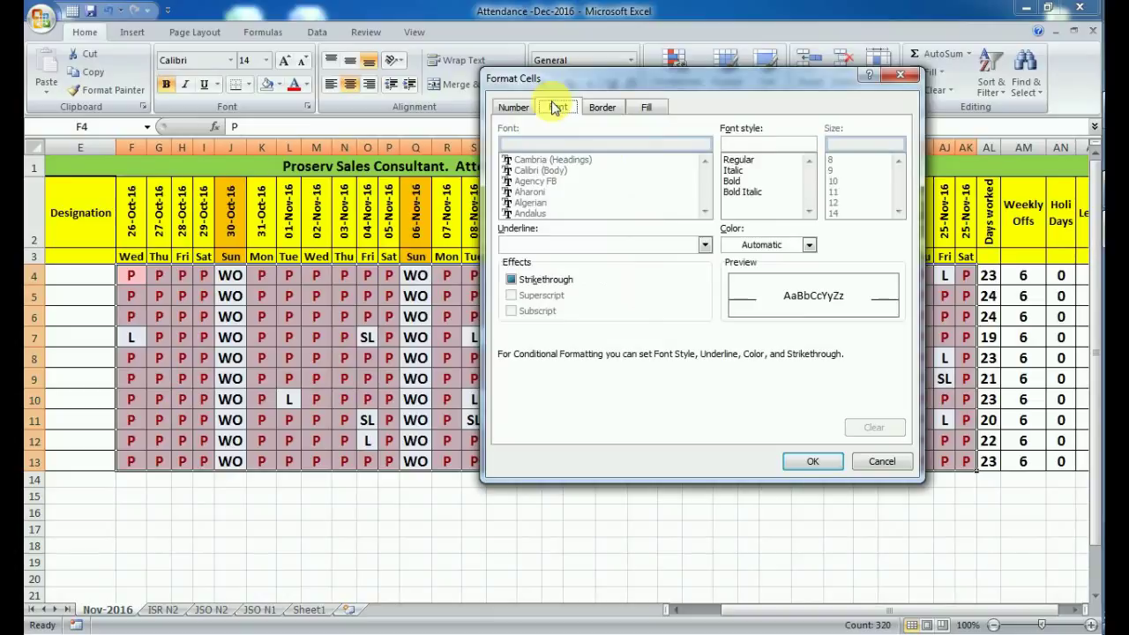
{"action": "left_click", "coordinate": [735, 183]}
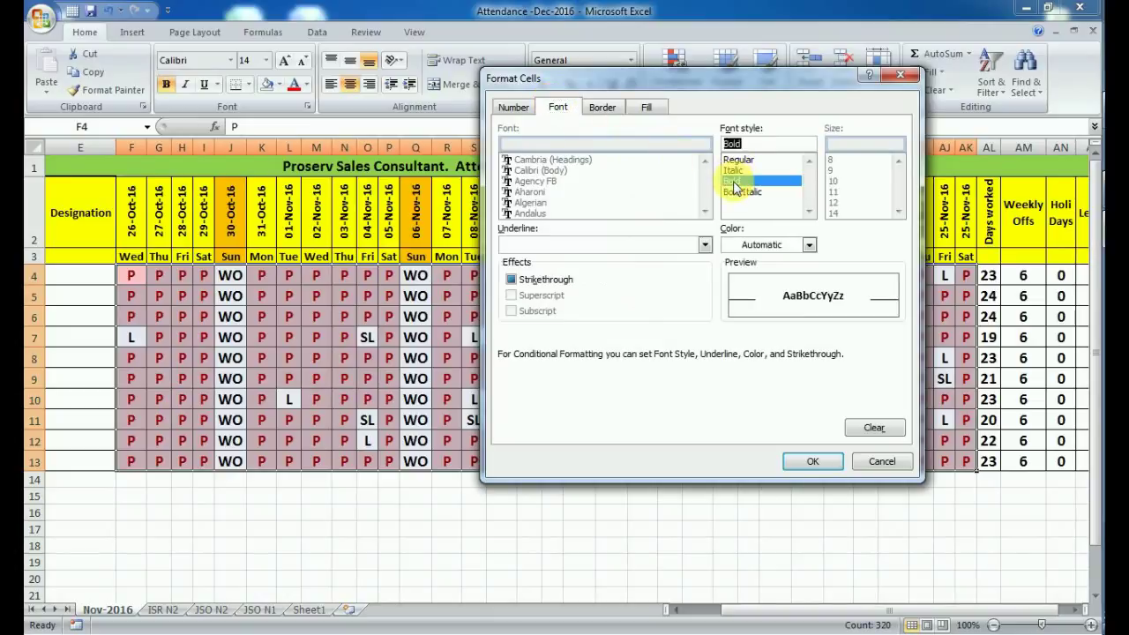
{"action": "left_click", "coordinate": [705, 244]}
{"action": "left_click", "coordinate": [705, 245]}
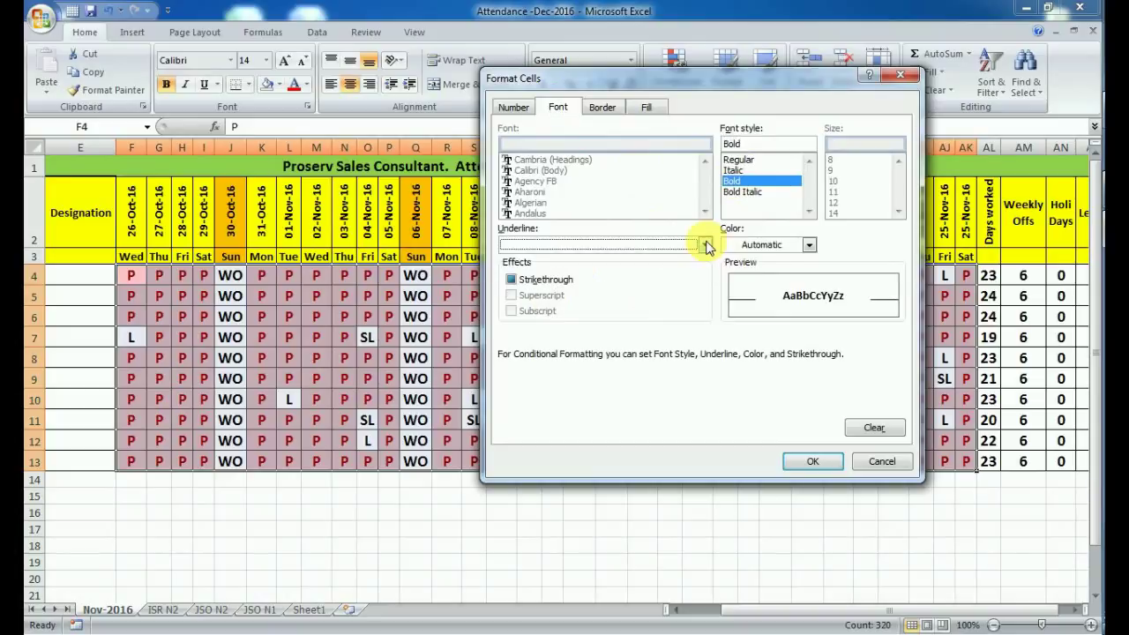
{"action": "left_click", "coordinate": [809, 244]}
{"action": "left_click", "coordinate": [797, 263]}
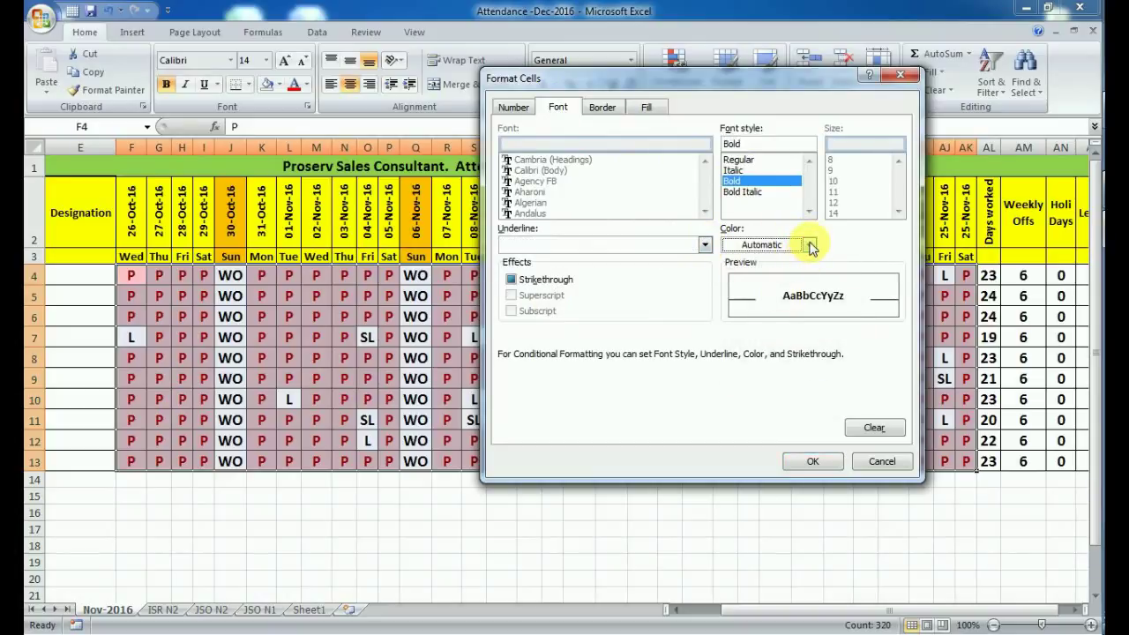
{"action": "left_click", "coordinate": [809, 245]}
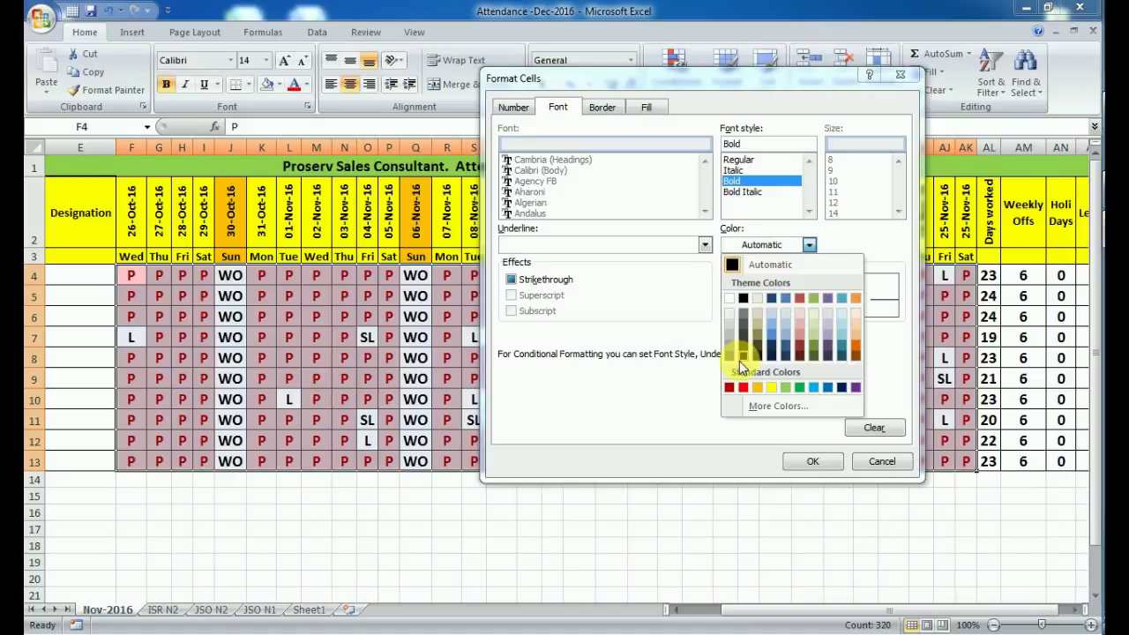
{"action": "left_click", "coordinate": [728, 388]}
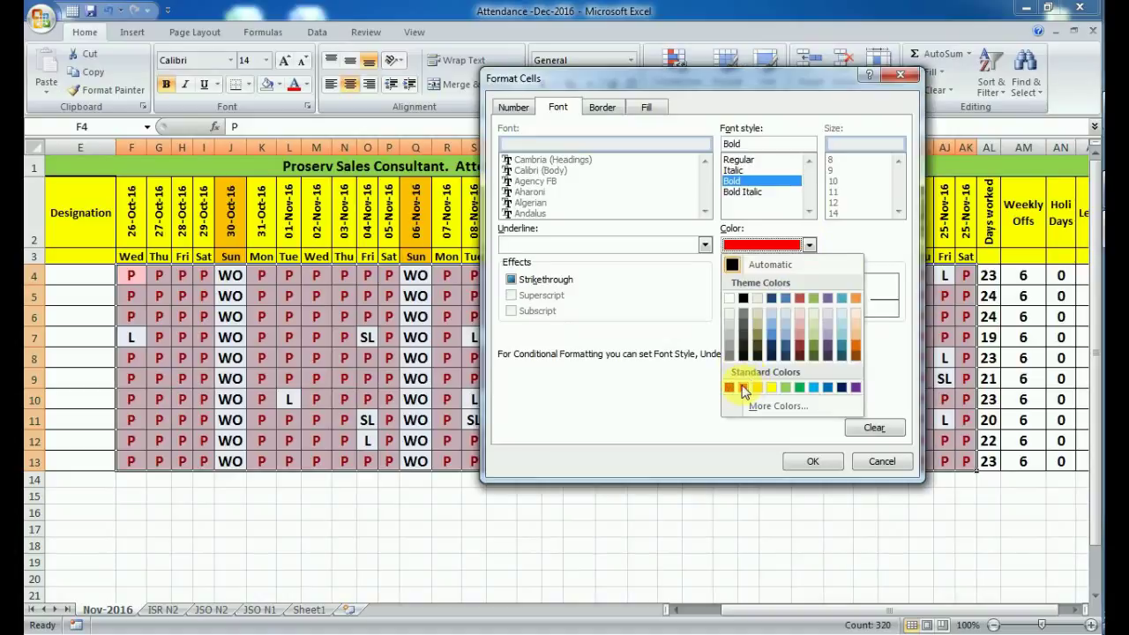
Confirm the custom format and apply the P highlight rule to the grid.
{"action": "left_click", "coordinate": [827, 463]}
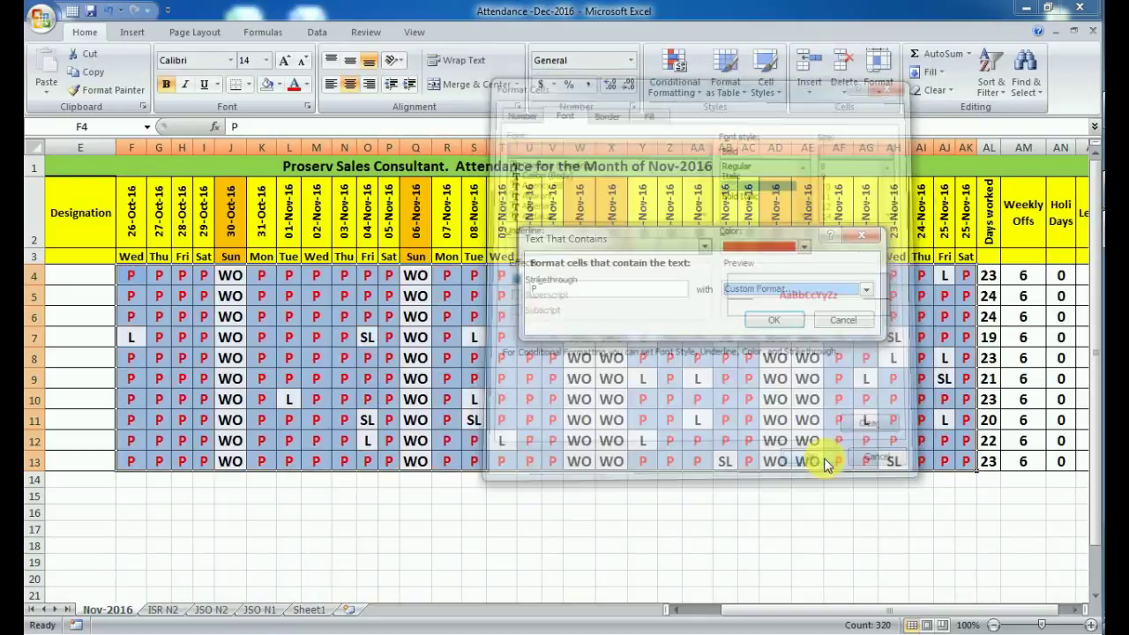
{"action": "left_click", "coordinate": [774, 320]}
{"action": "left_click", "coordinate": [524, 381]}
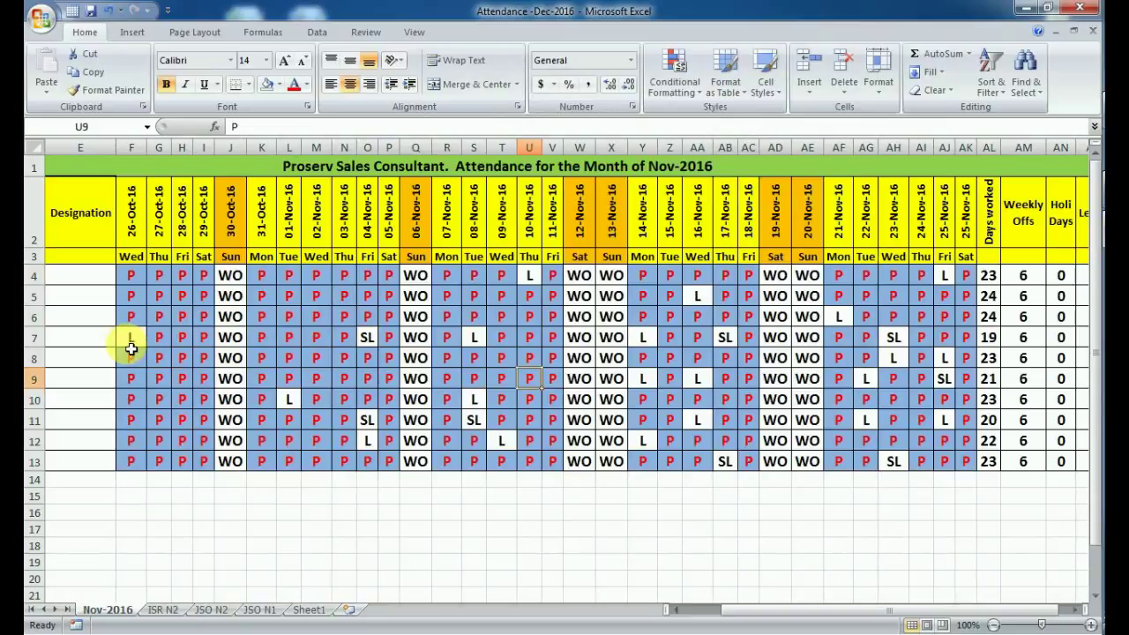
Reselect the attendance grid starting from cell F4.
{"action": "left_click", "coordinate": [134, 280]}
{"action": "key", "text": "shift+Right"}
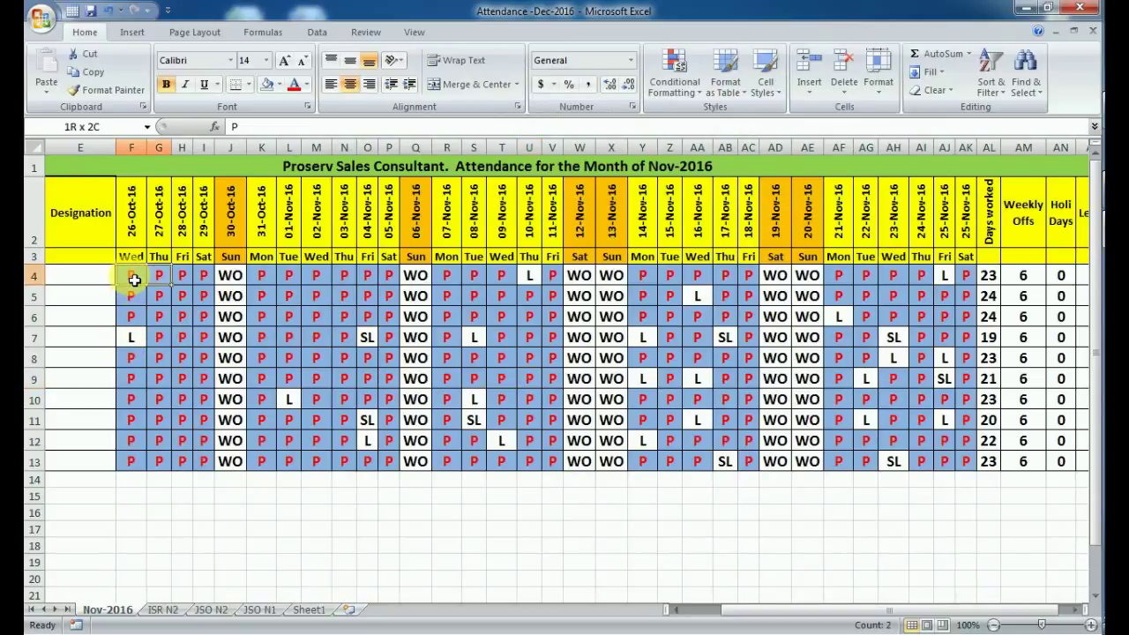
{"action": "key", "text": "shift+Right"}
{"action": "key", "text": "shift+Right"}
{"action": "key", "text": "shift+Right"}
{"action": "key", "text": "shift+Right"}
{"action": "key", "text": "shift+Right"}
{"action": "key", "text": "shift+Right"}
{"action": "key", "text": "shift+Right"}
{"action": "key", "text": "shift+Right"}
{"action": "key", "text": "shift+Right"}
{"action": "key", "text": "shift+Right"}
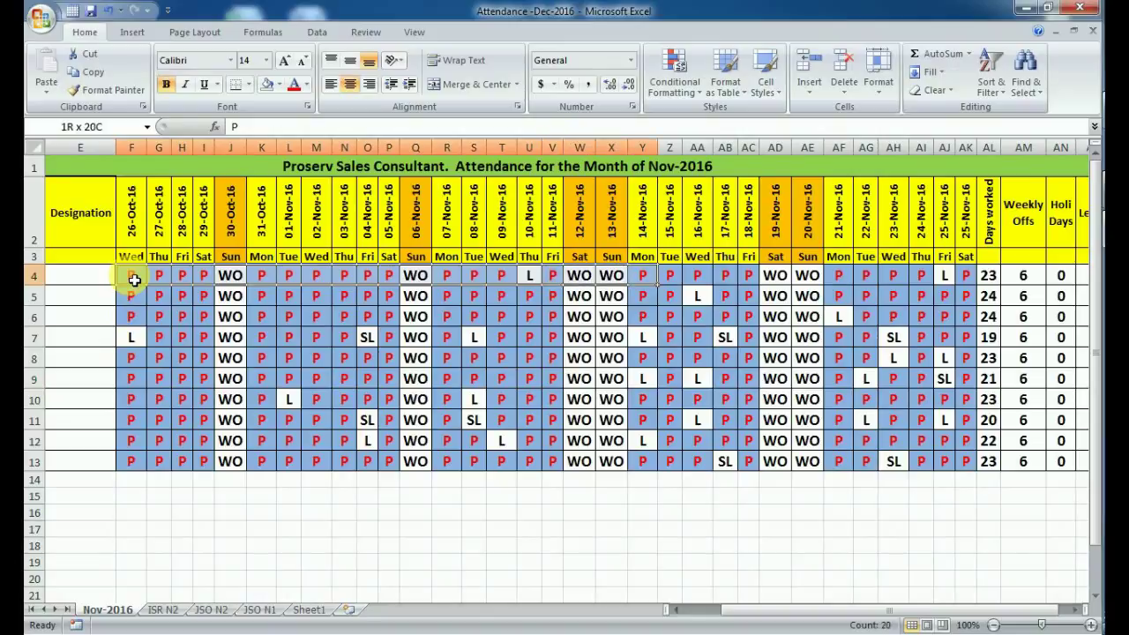
{"action": "key", "text": "shift+Right"}
{"action": "key", "text": "shift+Right"}
{"action": "key", "text": "shift+Right"}
{"action": "key", "text": "shift+Right"}
{"action": "key", "text": "shift+Right"}
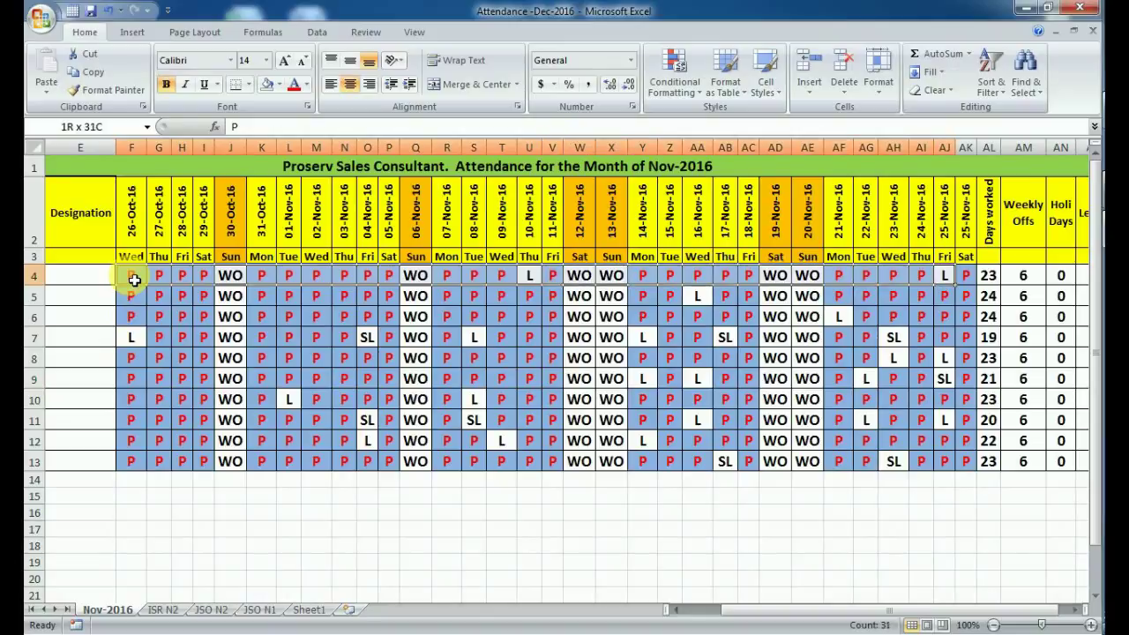
{"action": "key", "text": "shift+Right"}
{"action": "key", "text": "shift+Down"}
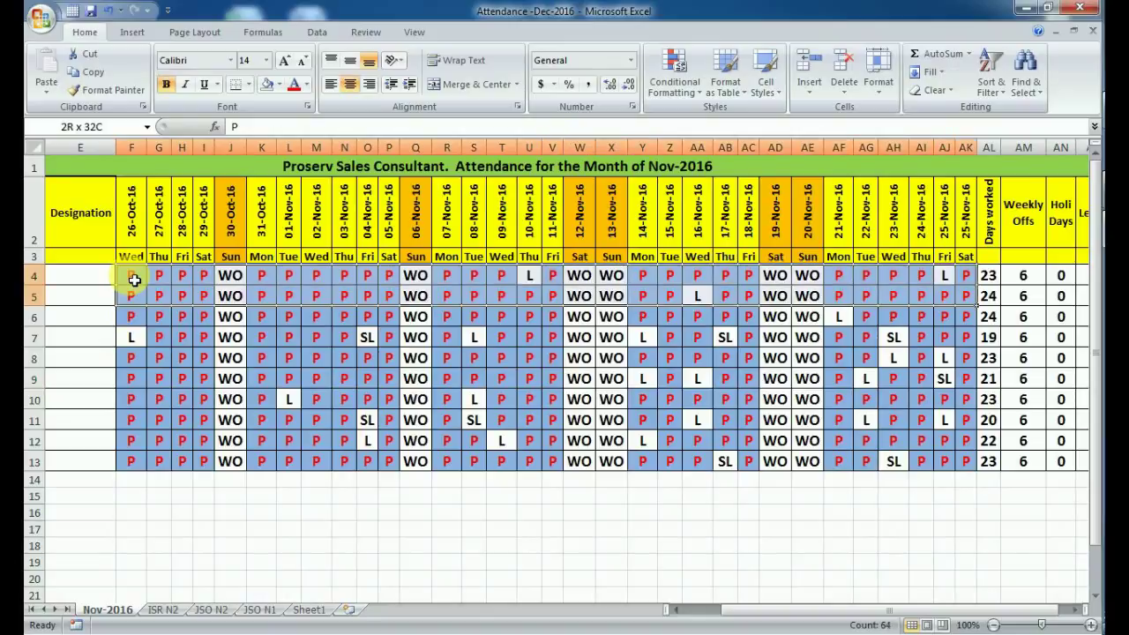
{"action": "key", "text": "shift+Down"}
{"action": "key", "text": "shift+Down"}
{"action": "key", "text": "shift+Down"}
{"action": "key", "text": "shift+Down"}
{"action": "key", "text": "shift+Down"}
{"action": "key", "text": "shift+Down"}
{"action": "key", "text": "shift+Up"}
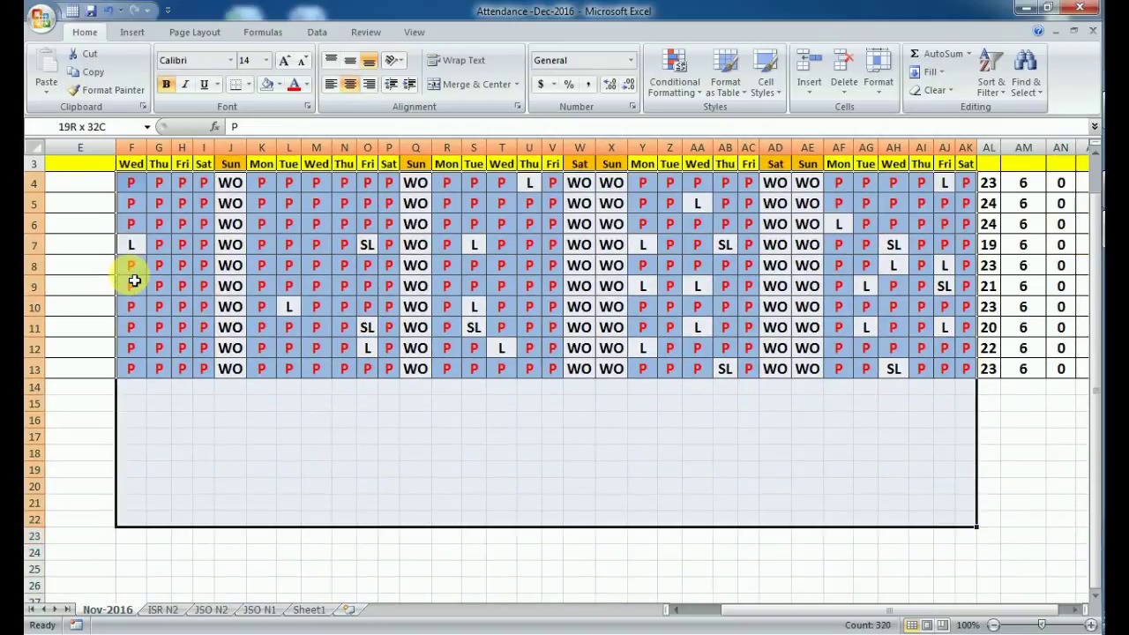
{"action": "key", "text": "shift+Up"}
{"action": "key", "text": "shift+Up"}
{"action": "key", "text": "shift+Up"}
{"action": "key", "text": "shift+Up"}
{"action": "key", "text": "shift+Up"}
{"action": "key", "text": "shift+Up"}
{"action": "key", "text": "shift+Up"}
{"action": "key", "text": "shift+Up"}
{"action": "key", "text": "shift+Up"}
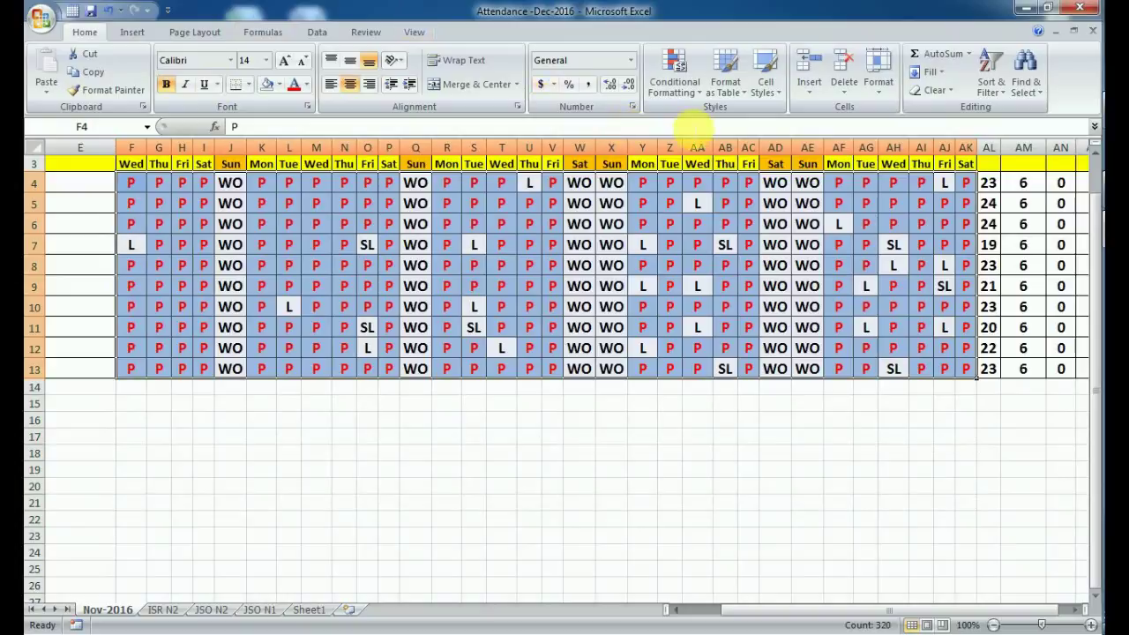
Start a 'Text that Contains' rule matching 'L' and choose Custom Format.
{"action": "left_click", "coordinate": [675, 84]}
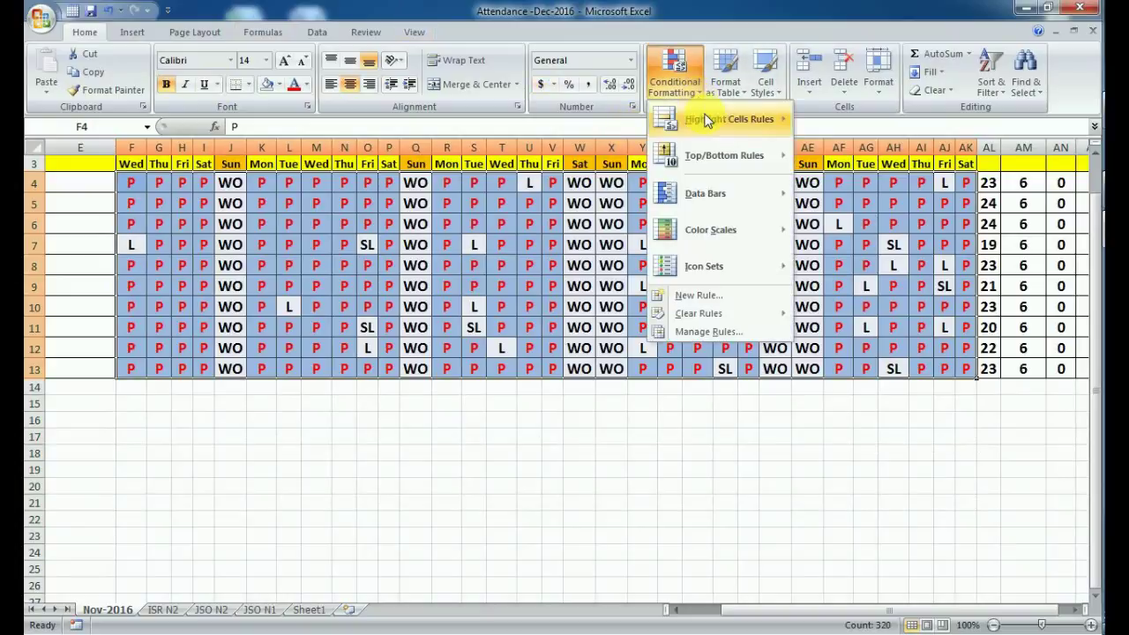
{"action": "mouse_move", "coordinate": [729, 119]}
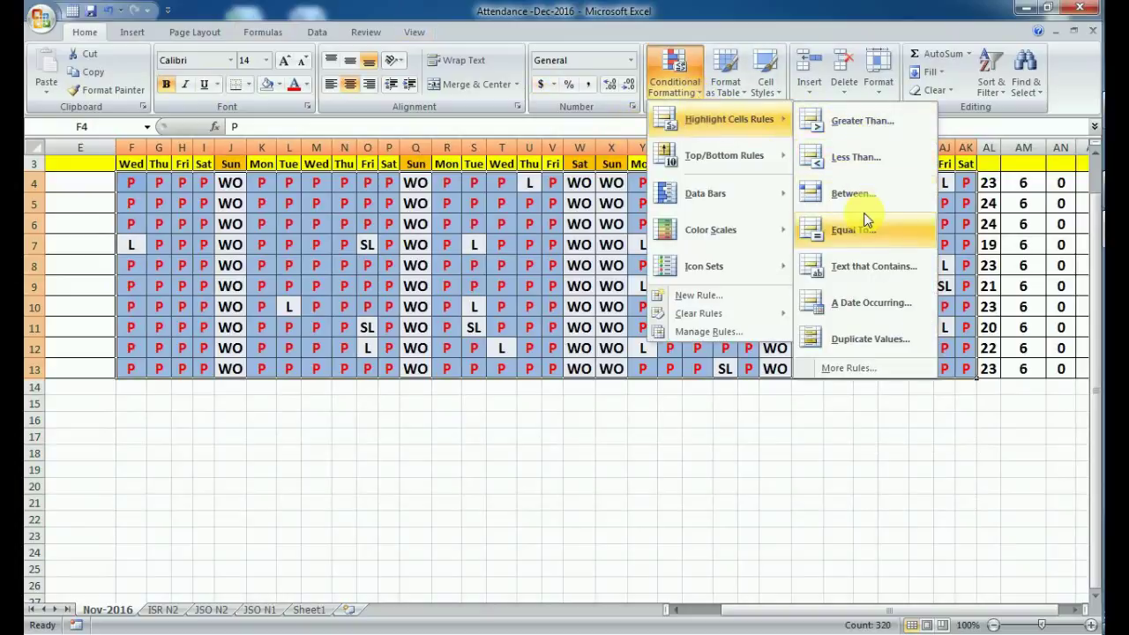
{"action": "left_click", "coordinate": [870, 269]}
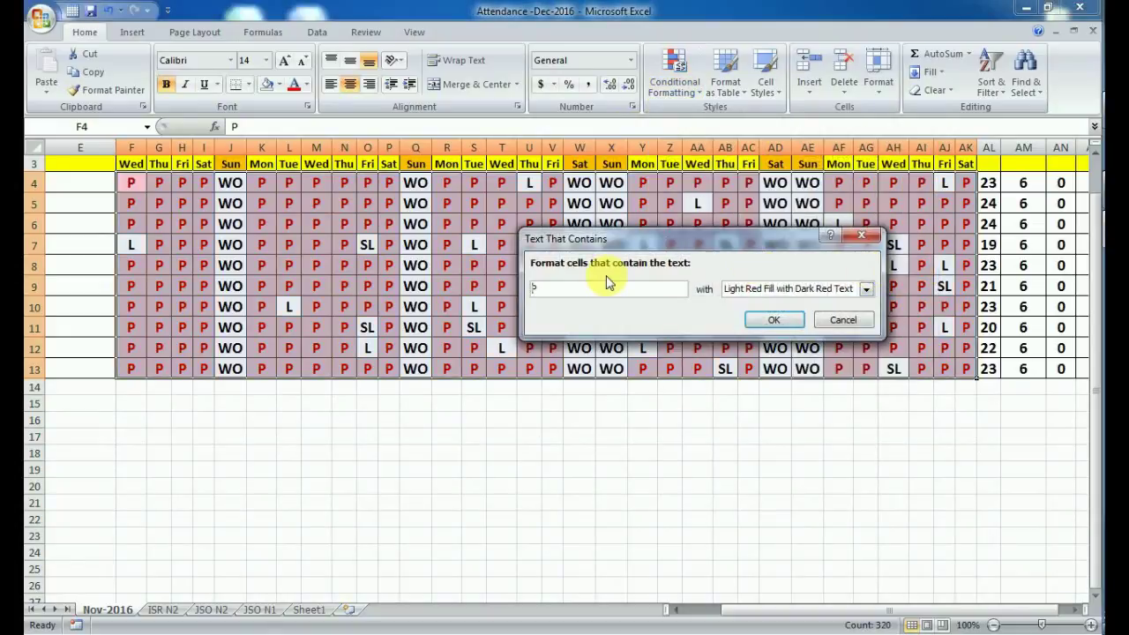
{"action": "left_click", "coordinate": [581, 292]}
{"action": "key", "text": "BackSpace"}
{"action": "type", "text": "L"}
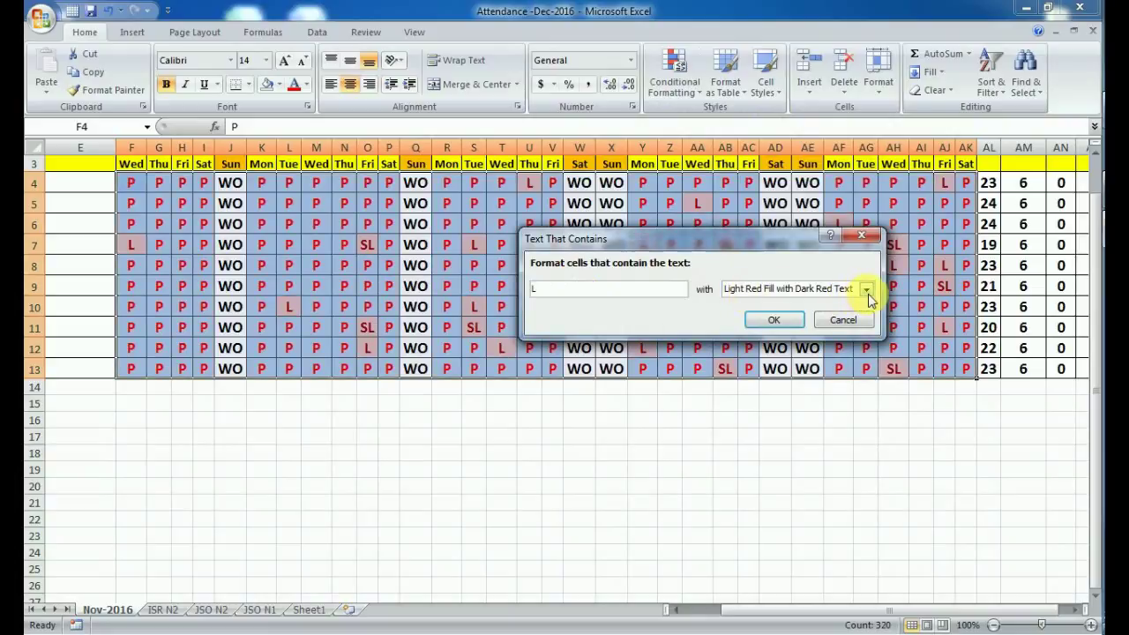
{"action": "left_click", "coordinate": [868, 289]}
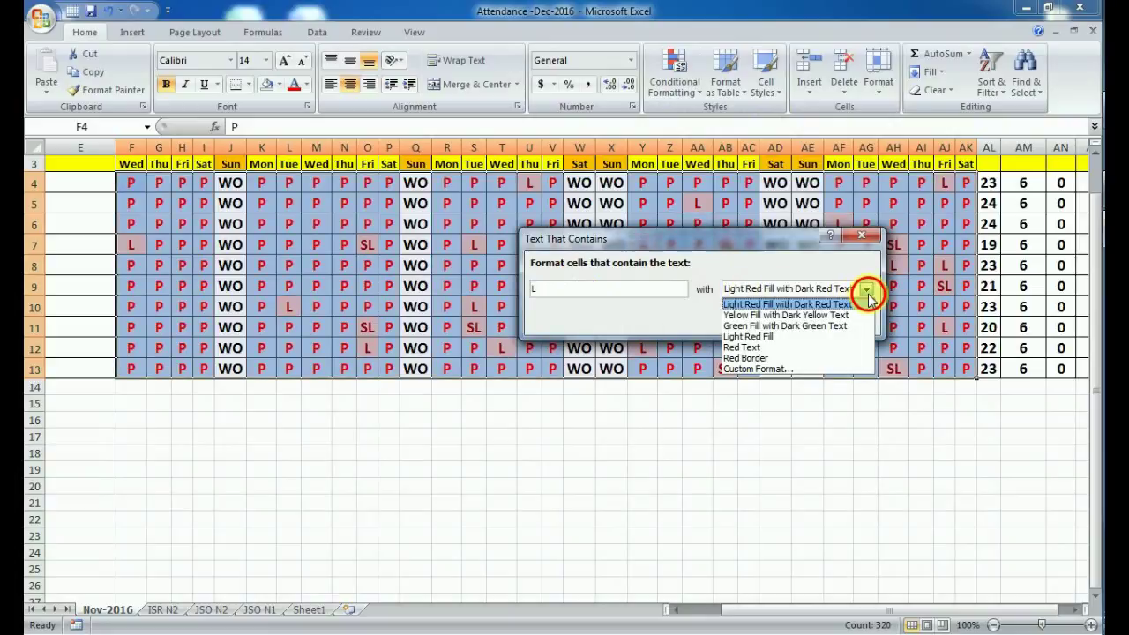
{"action": "left_click", "coordinate": [794, 370]}
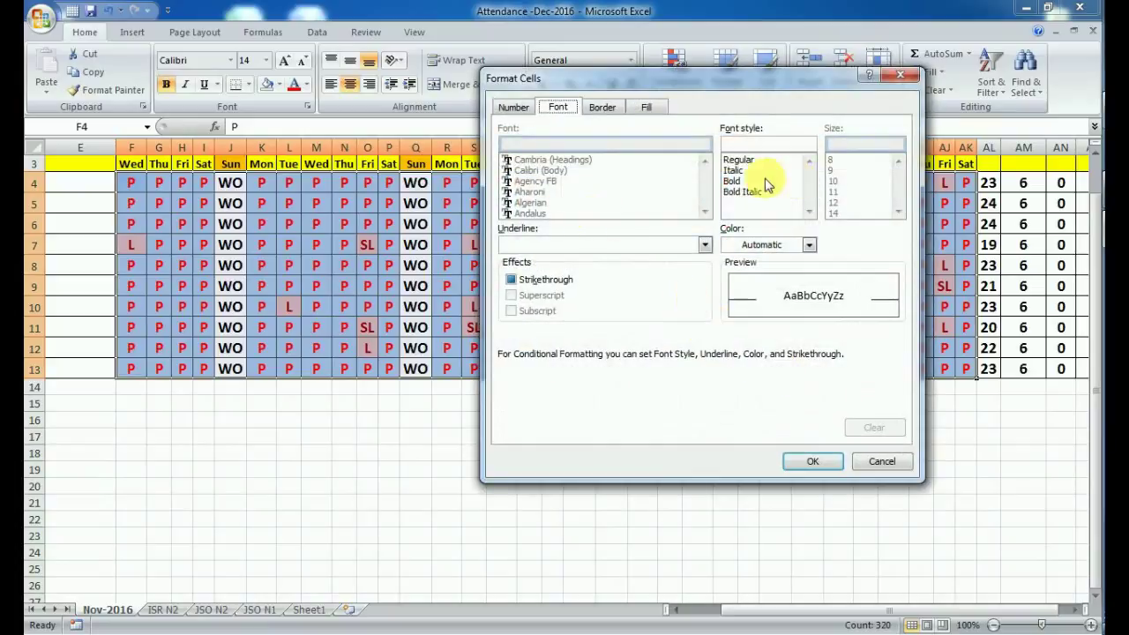
Give the L rule bold dark blue text on a yellow fill and confirm it.
{"action": "left_click", "coordinate": [731, 181]}
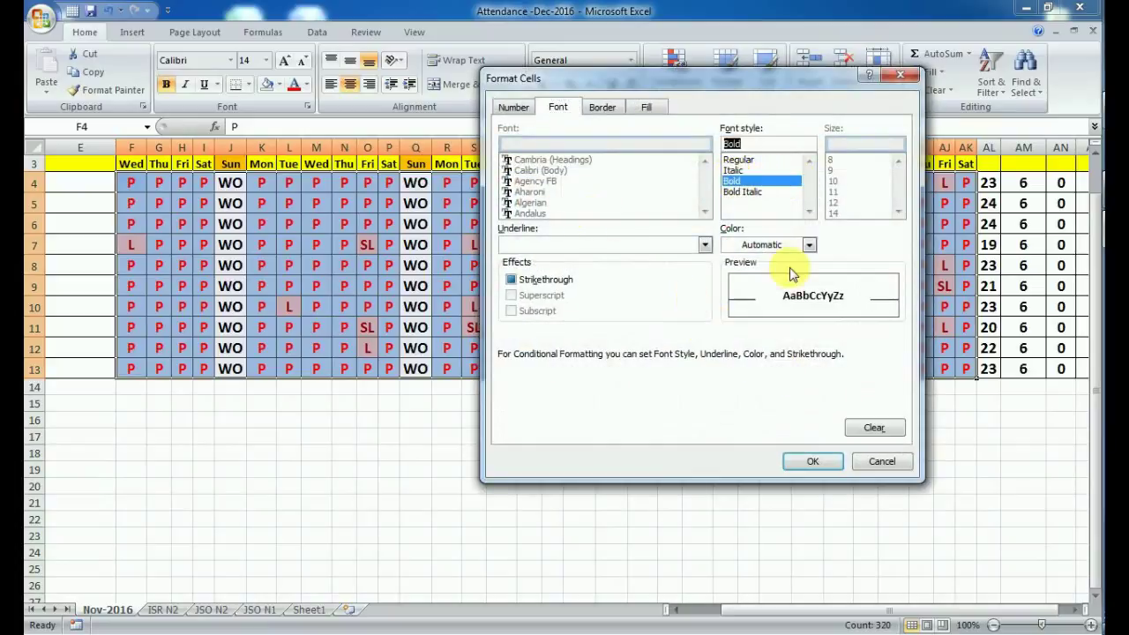
{"action": "left_click", "coordinate": [810, 246]}
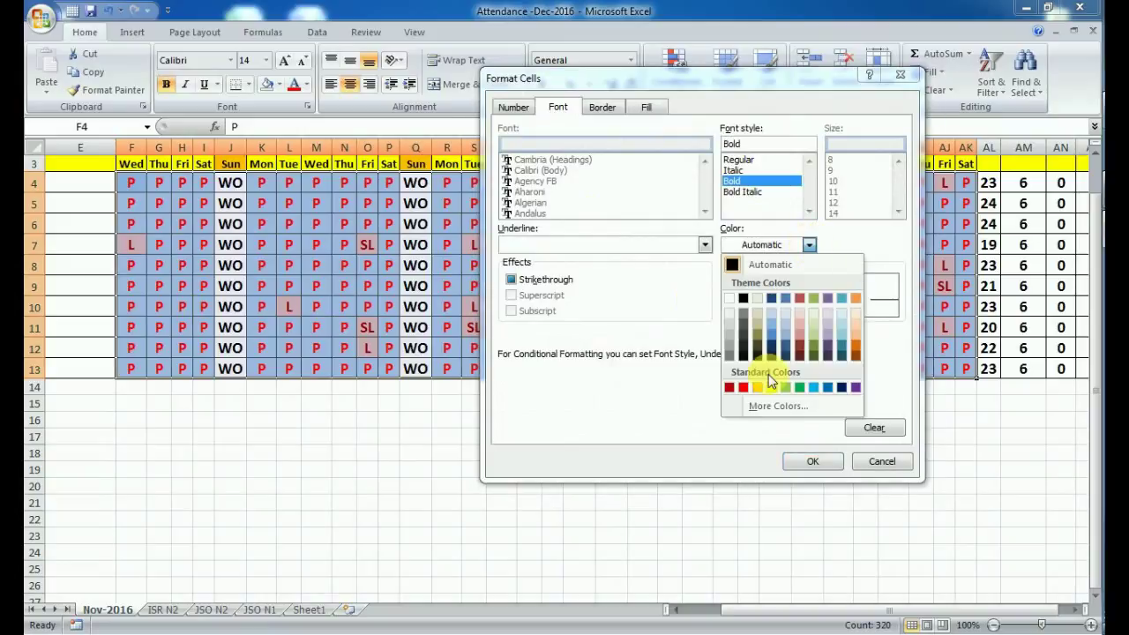
{"action": "left_click", "coordinate": [842, 387]}
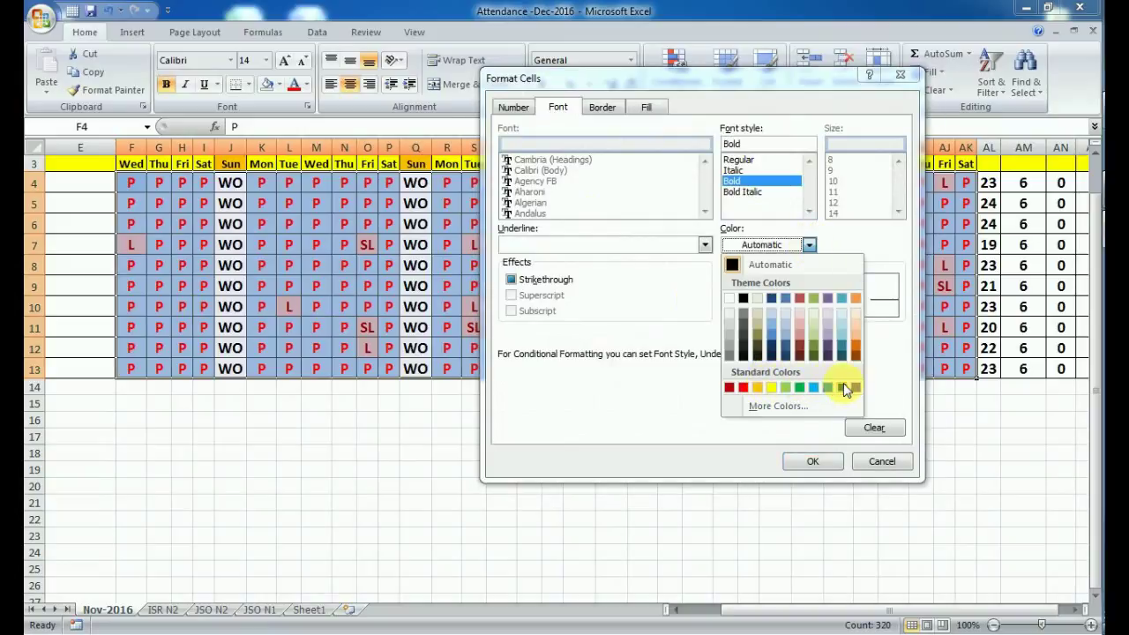
{"action": "left_click", "coordinate": [634, 111]}
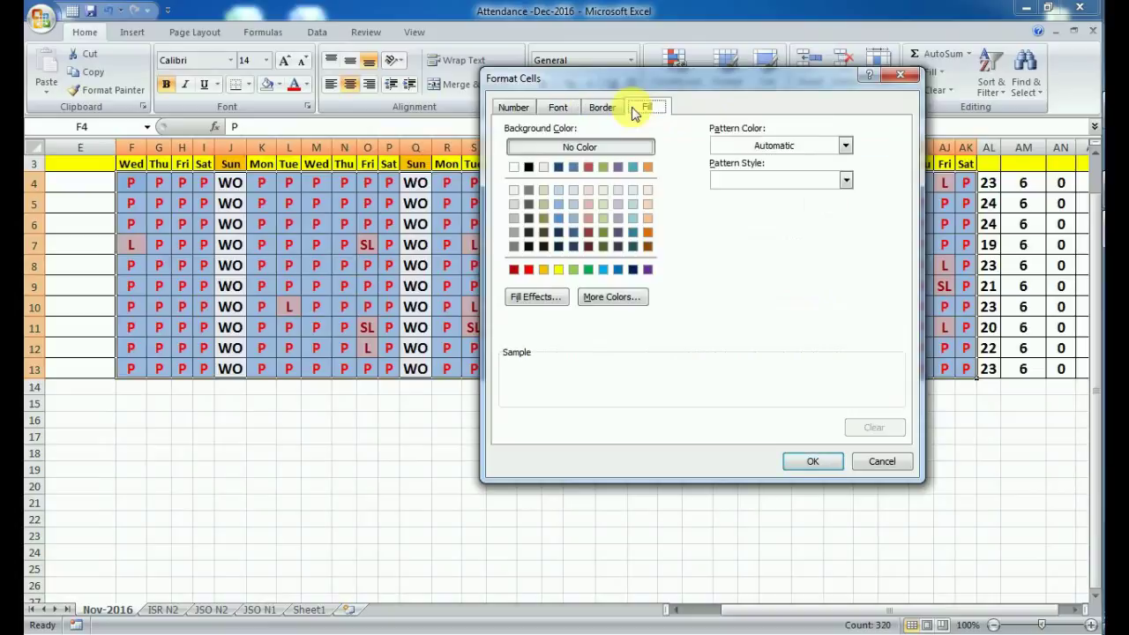
{"action": "left_click", "coordinate": [559, 270]}
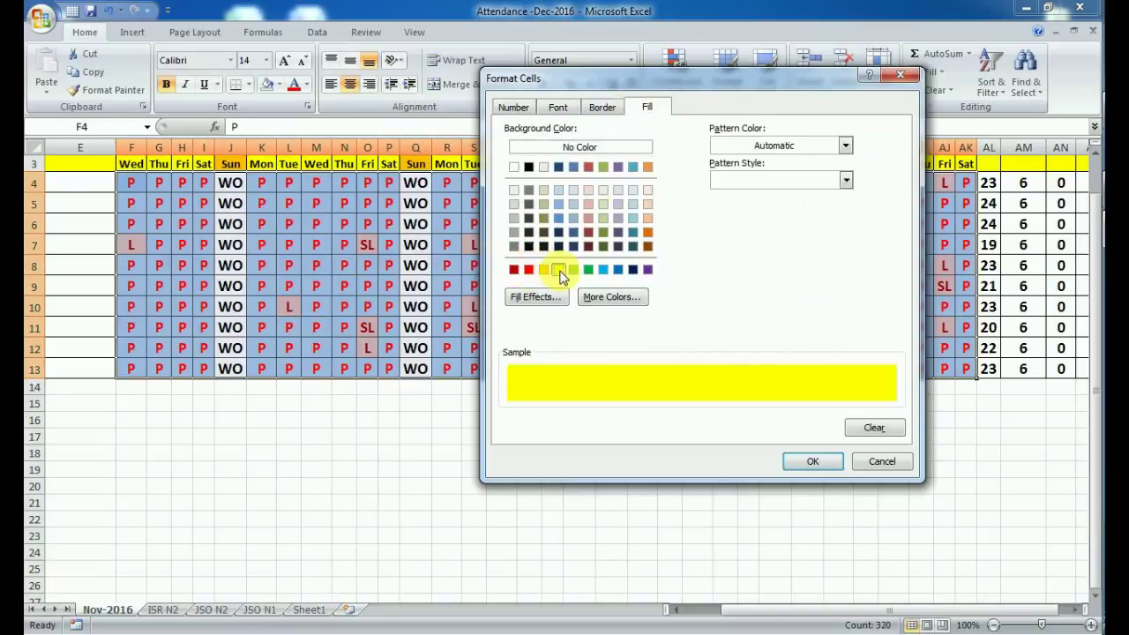
{"action": "left_click", "coordinate": [823, 470]}
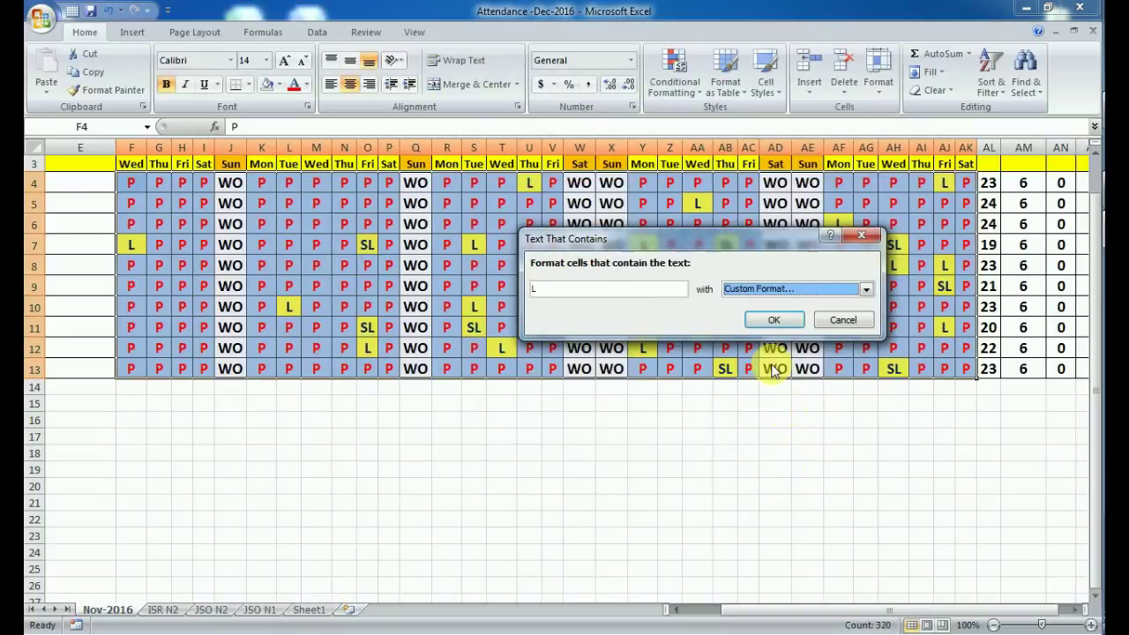
{"action": "left_click", "coordinate": [770, 322]}
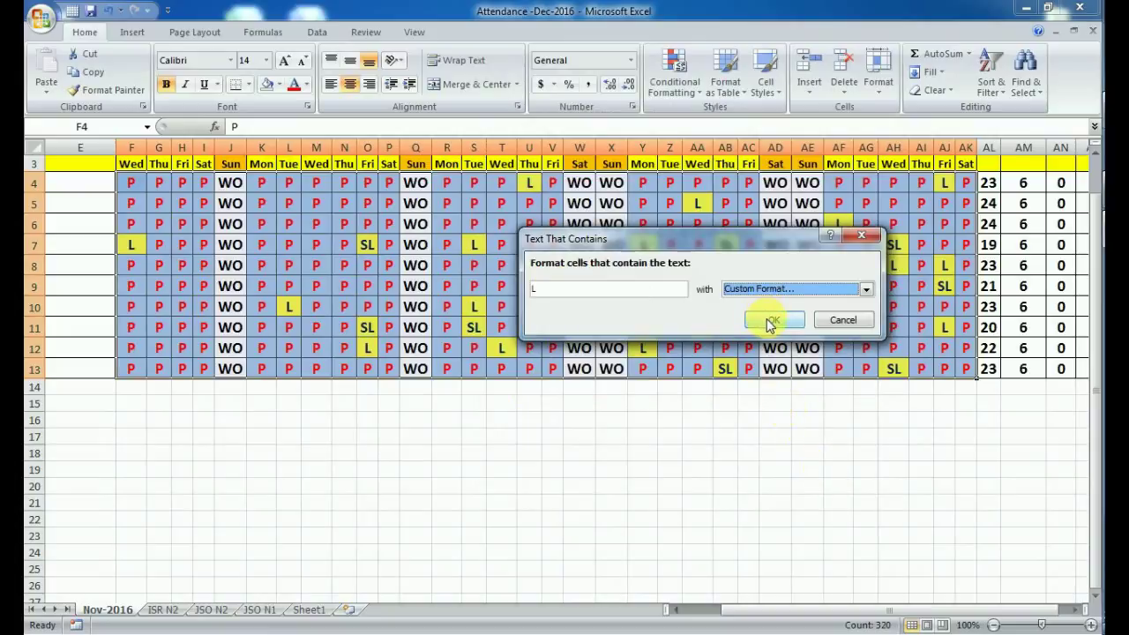
Apply the yellow L highlight and deselect to inspect the result.
{"action": "left_click", "coordinate": [770, 322]}
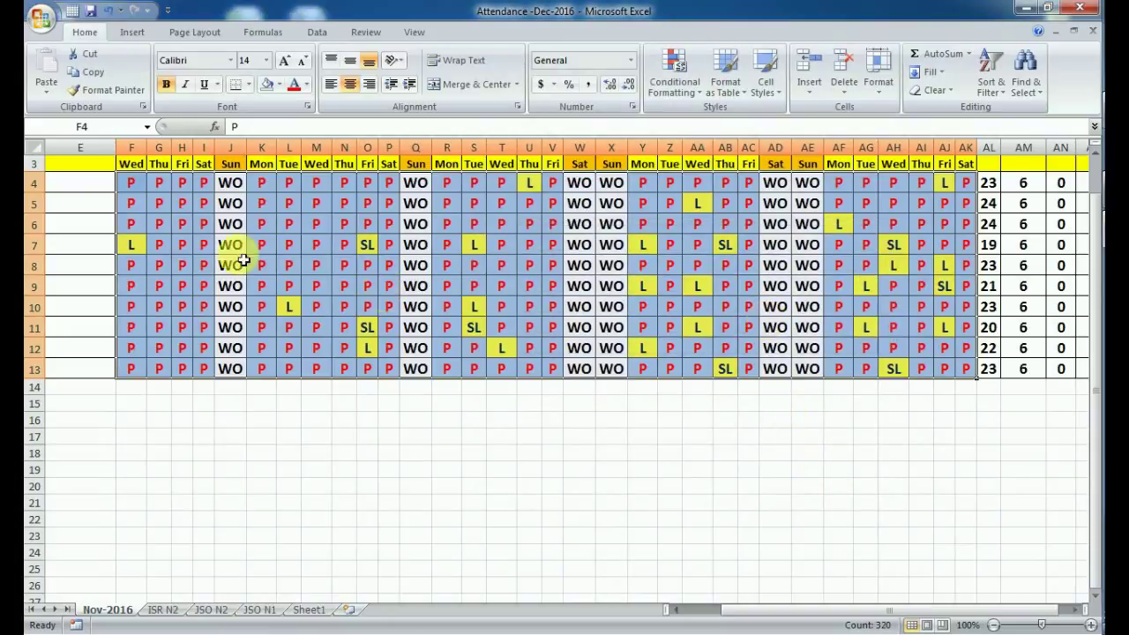
{"action": "left_click", "coordinate": [213, 251]}
{"action": "key", "text": "Up"}
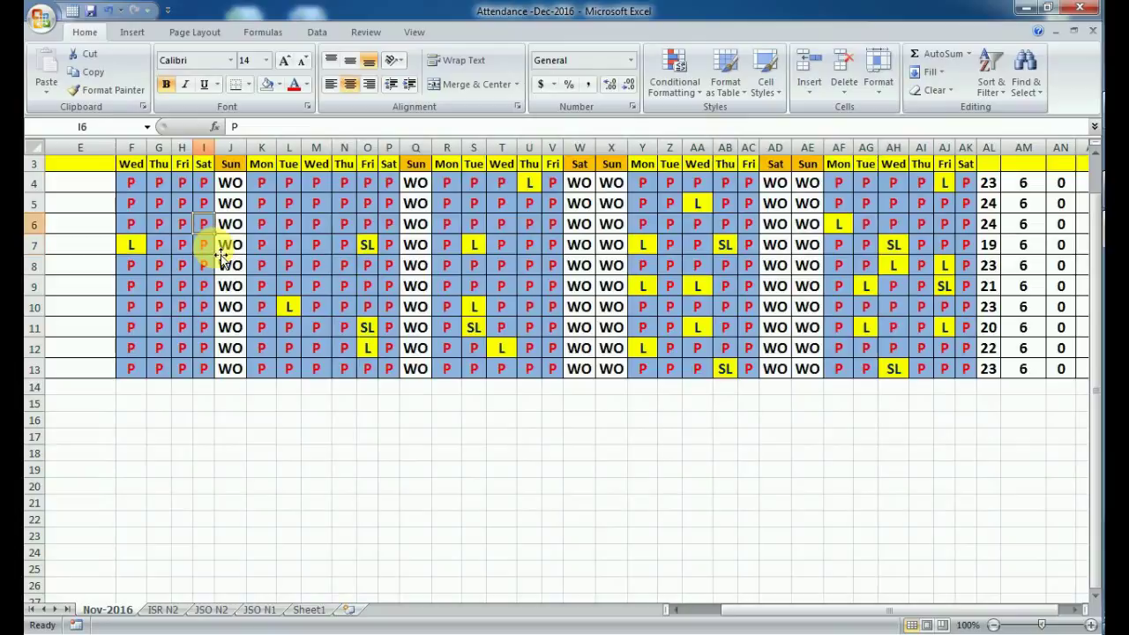
{"action": "key", "text": "Up"}
{"action": "key", "text": "Up"}
{"action": "key", "text": "Up"}
{"action": "key", "text": "Up"}
{"action": "key", "text": "Up"}
{"action": "key", "text": "Down"}
{"action": "key", "text": "Down"}
{"action": "key", "text": "Down"}
{"action": "key", "text": "Down"}
{"action": "key", "text": "Down"}
{"action": "key", "text": "Down"}
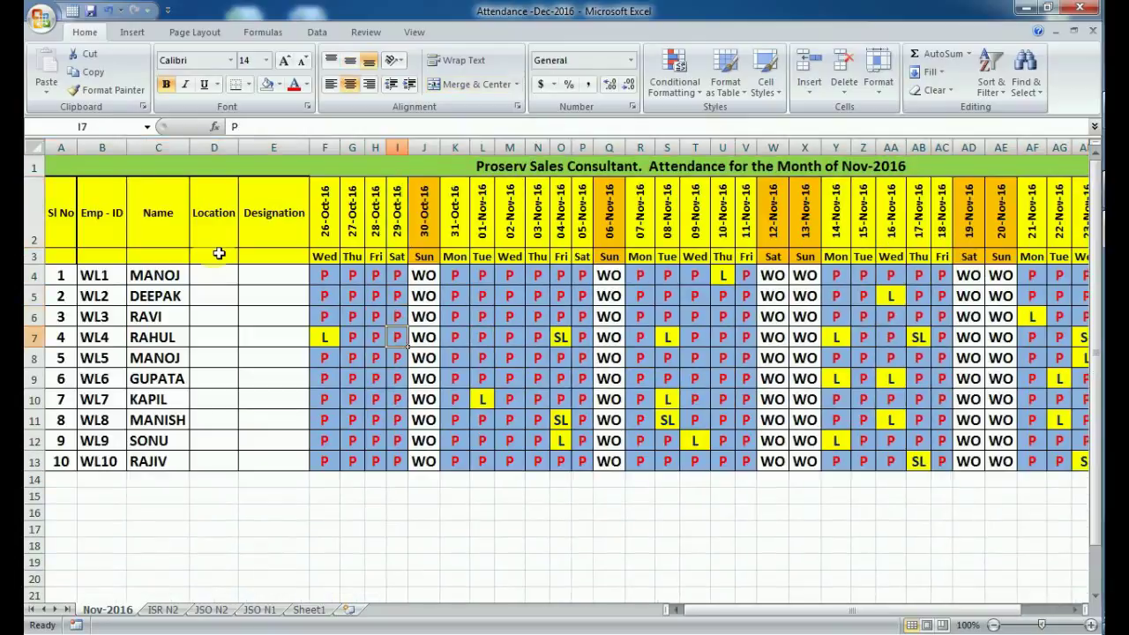
Select the attendance grid again from F4 to AK13.
{"action": "left_click", "coordinate": [337, 280]}
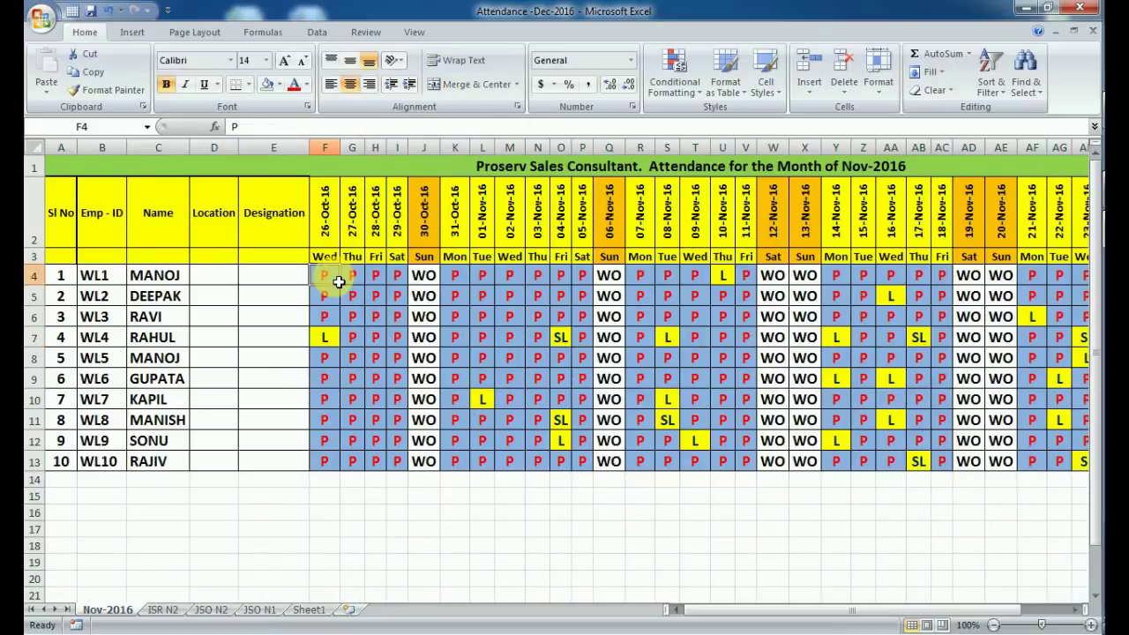
{"action": "key", "text": "Up"}
{"action": "key", "text": "Right"}
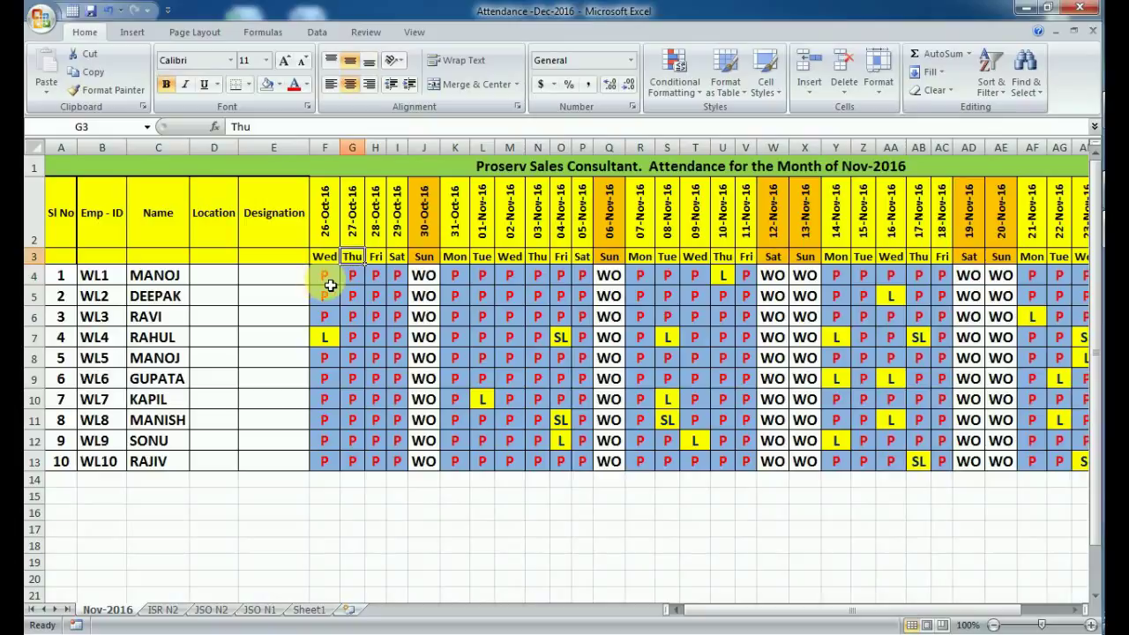
{"action": "left_click", "coordinate": [330, 283]}
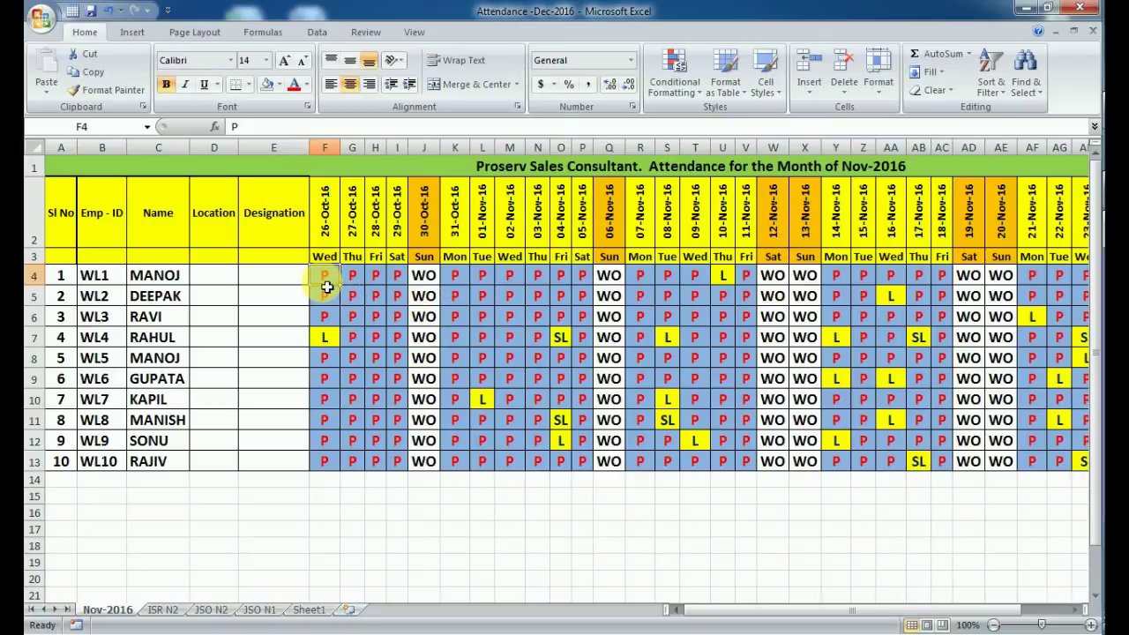
{"action": "key", "text": "shift+Right"}
{"action": "key", "text": "shift+Right"}
{"action": "key", "text": "shift+Right"}
{"action": "key", "text": "shift+Right"}
{"action": "key", "text": "shift+Right"}
{"action": "key", "text": "shift+Right"}
{"action": "key", "text": "shift+Right"}
{"action": "key", "text": "shift+Right"}
{"action": "key", "text": "shift+Right"}
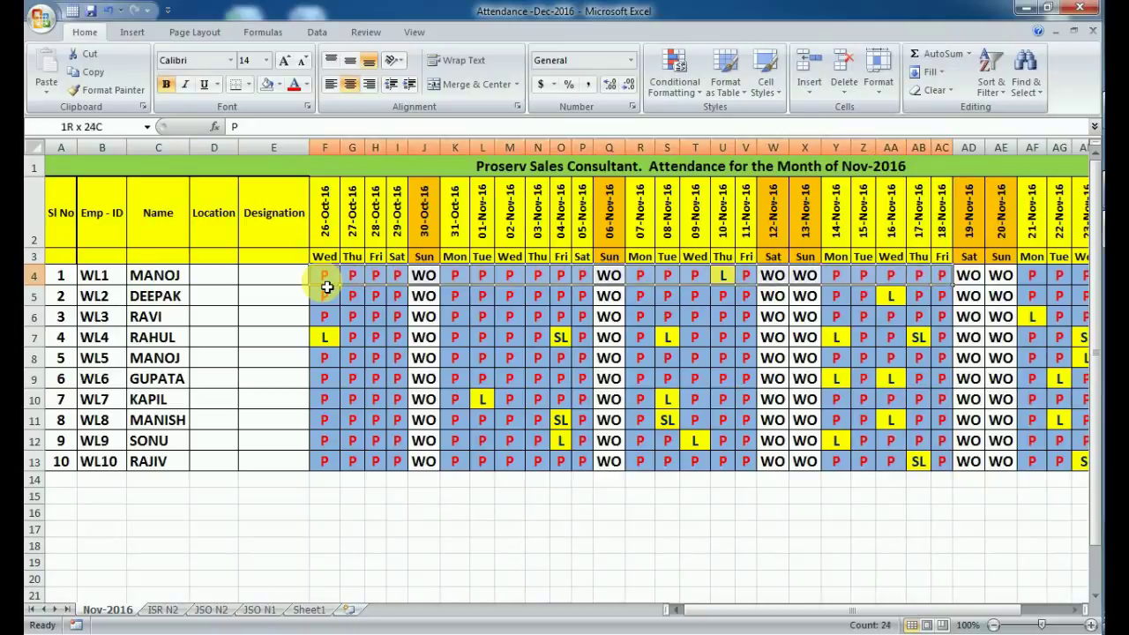
{"action": "key", "text": "shift+Right"}
{"action": "key", "text": "shift+Right"}
{"action": "key", "text": "shift+Right"}
{"action": "key", "text": "shift+Right"}
{"action": "key", "text": "shift+Right"}
{"action": "key", "text": "shift+Right"}
{"action": "key", "text": "shift+Right"}
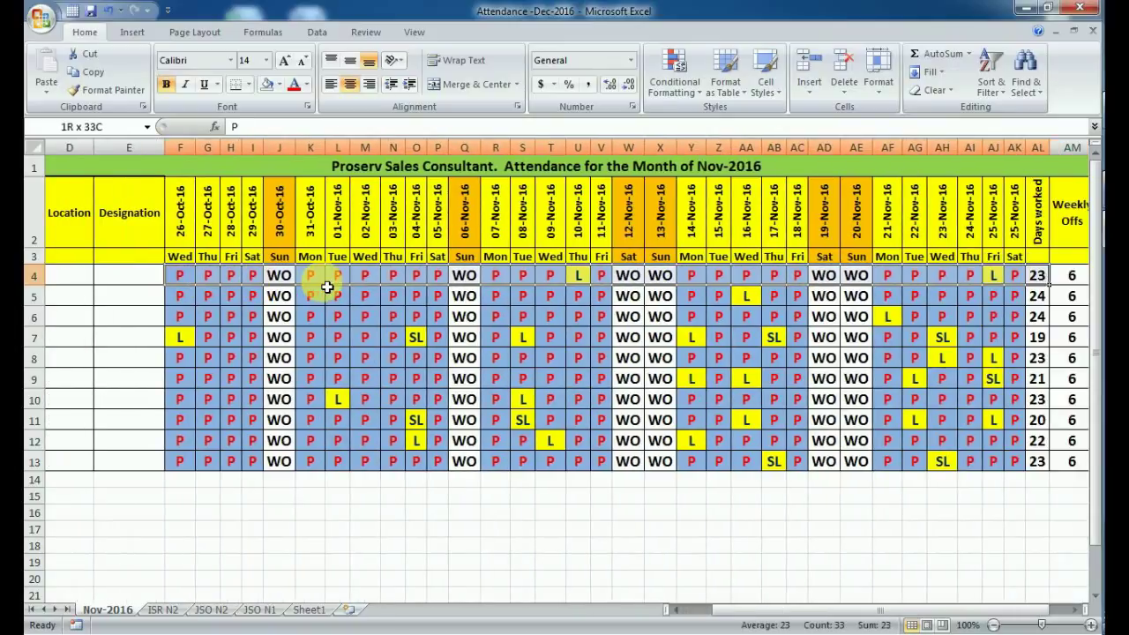
{"action": "key", "text": "shift+Left"}
{"action": "key", "text": "shift+Down"}
{"action": "key", "text": "shift+Down"}
{"action": "key", "text": "shift+Down"}
{"action": "key", "text": "shift+Down"}
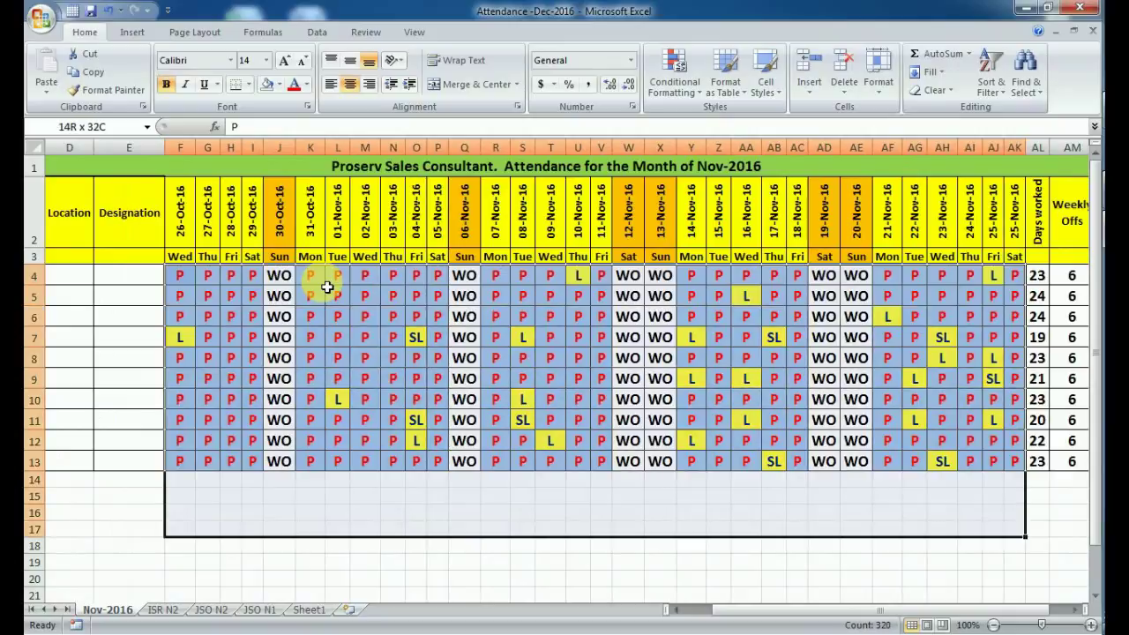
{"action": "key", "text": "shift+Up"}
{"action": "key", "text": "shift+Up"}
{"action": "key", "text": "shift+Up"}
{"action": "key", "text": "shift+Up"}
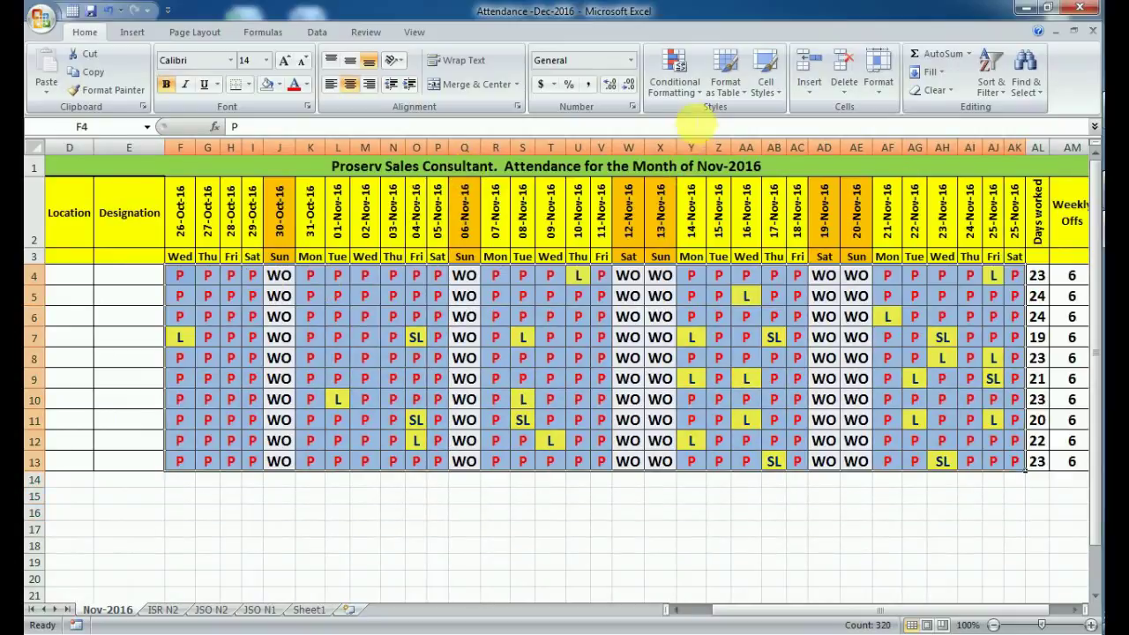
Start a 'Text that Contains' rule matching 'SL' and open its format list.
{"action": "left_click", "coordinate": [676, 83]}
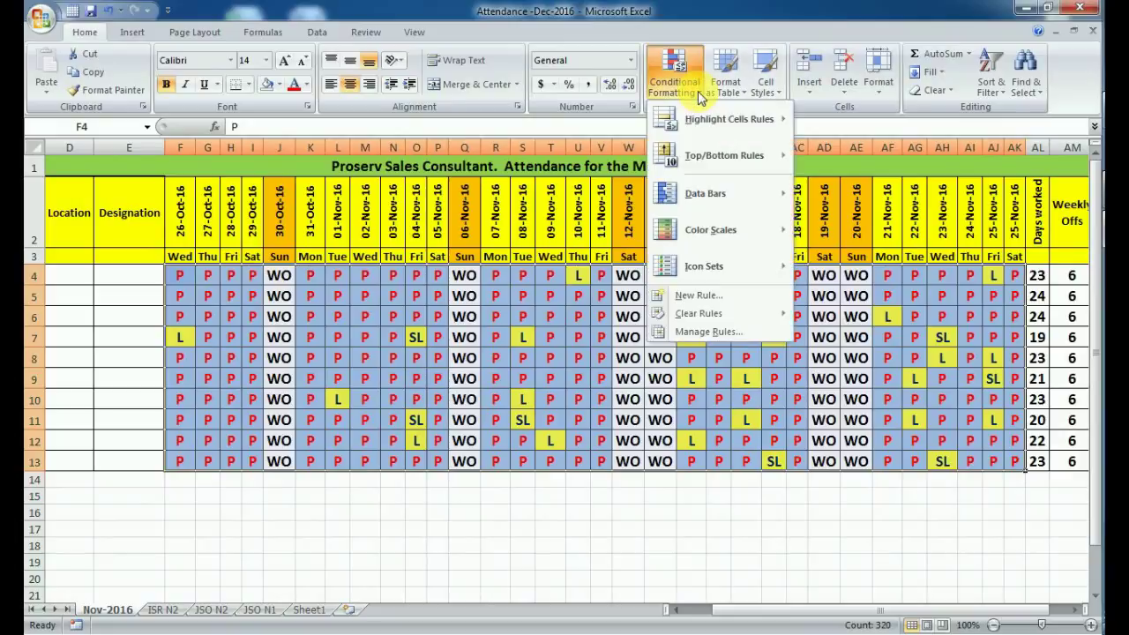
{"action": "mouse_move", "coordinate": [729, 120]}
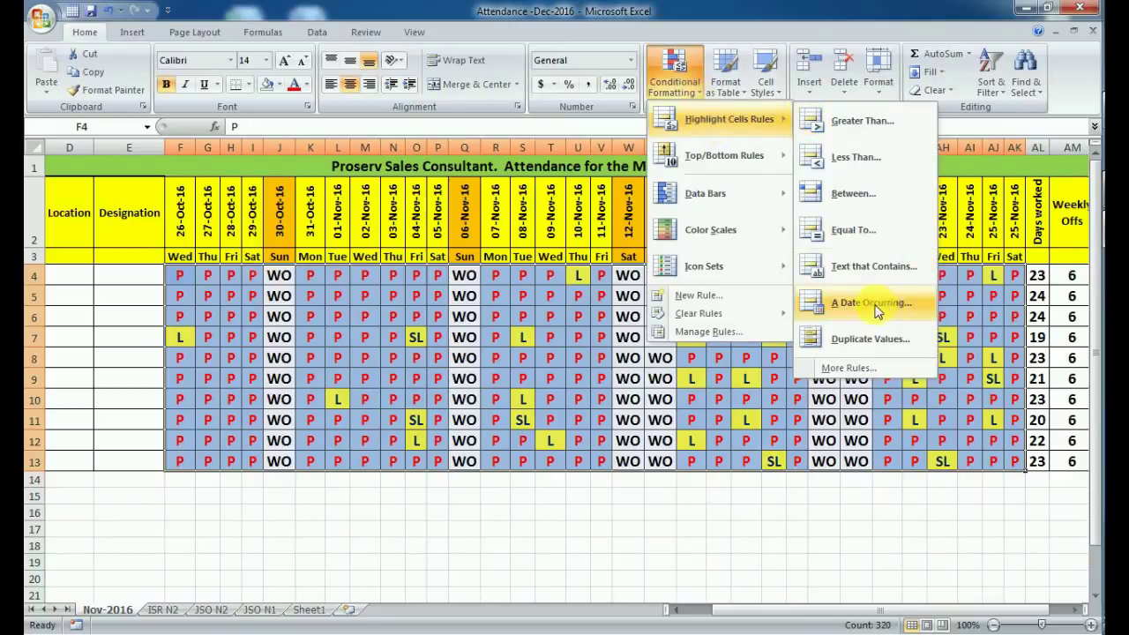
{"action": "left_click", "coordinate": [864, 267]}
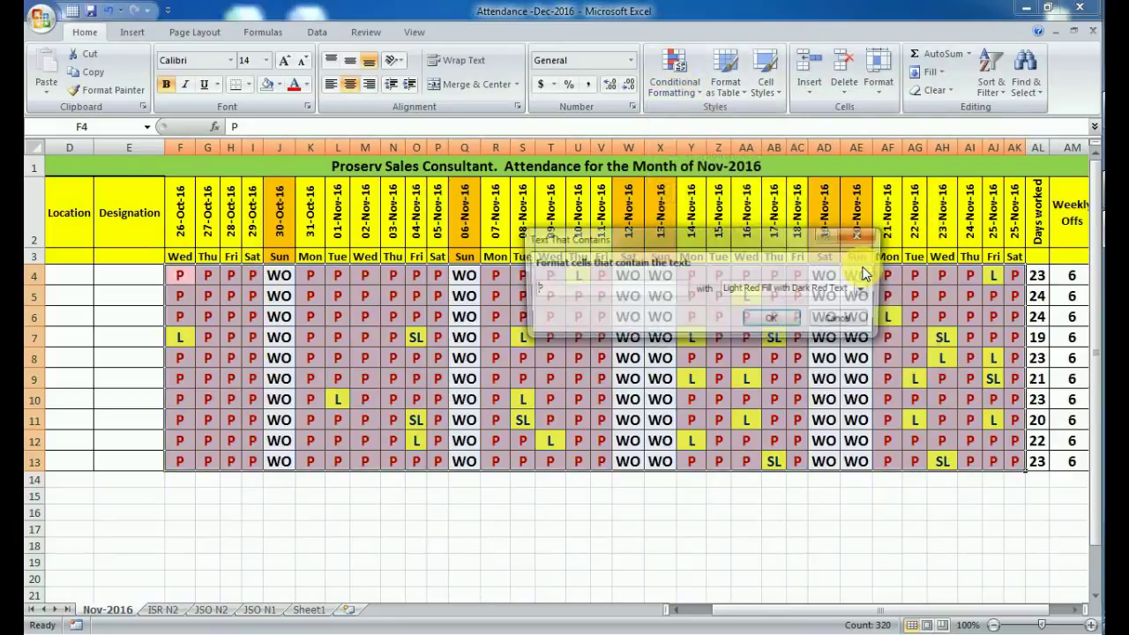
{"action": "type", "text": "P"}
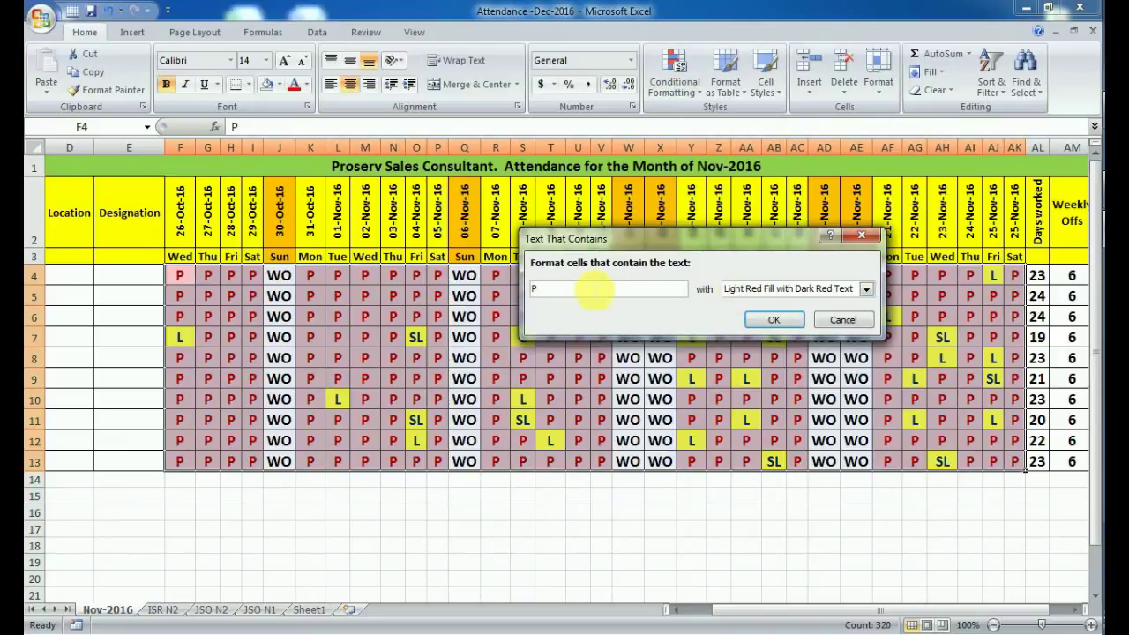
{"action": "key", "text": "BackSpace"}
{"action": "type", "text": "S"}
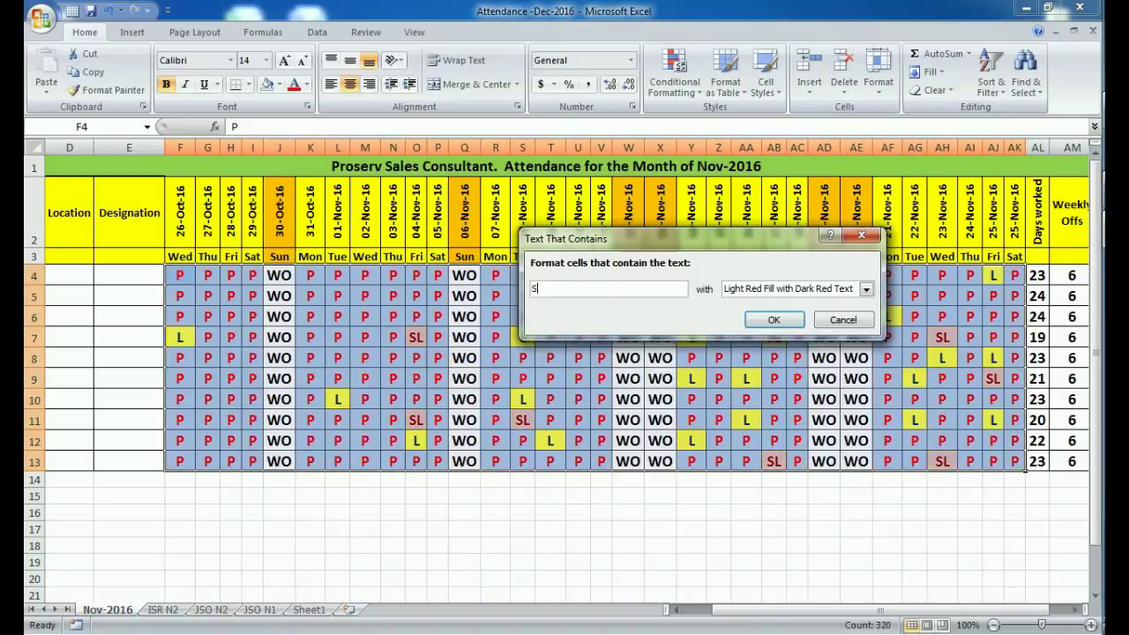
{"action": "type", "text": "L"}
{"action": "left_click", "coordinate": [865, 290]}
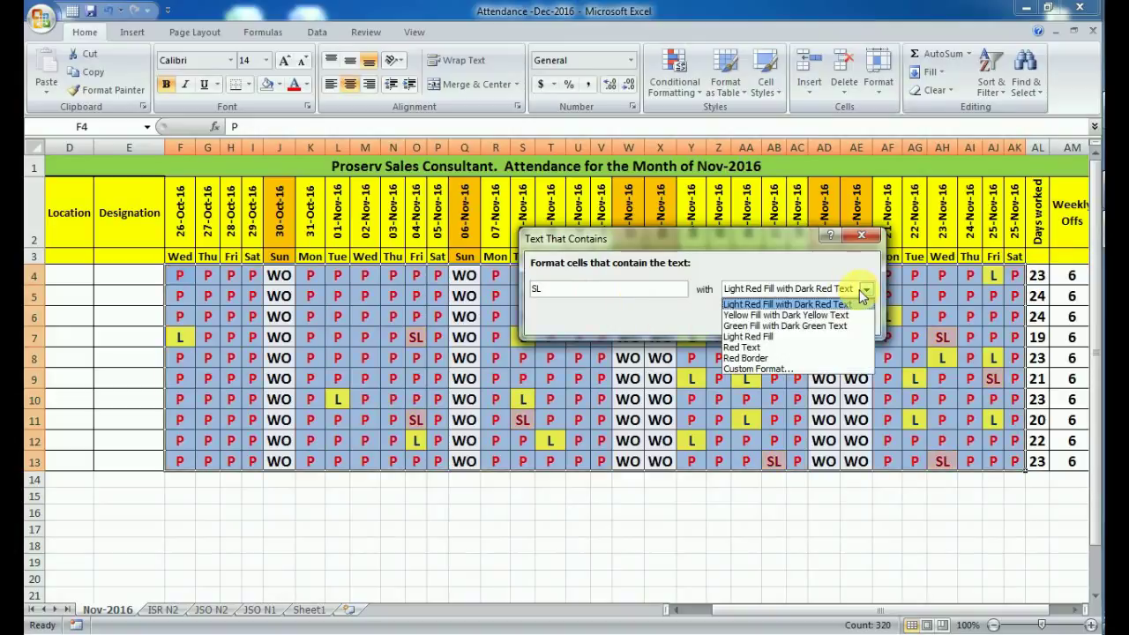
Give the SL rule a custom light green fill with bold dark orange text.
{"action": "left_click", "coordinate": [779, 368]}
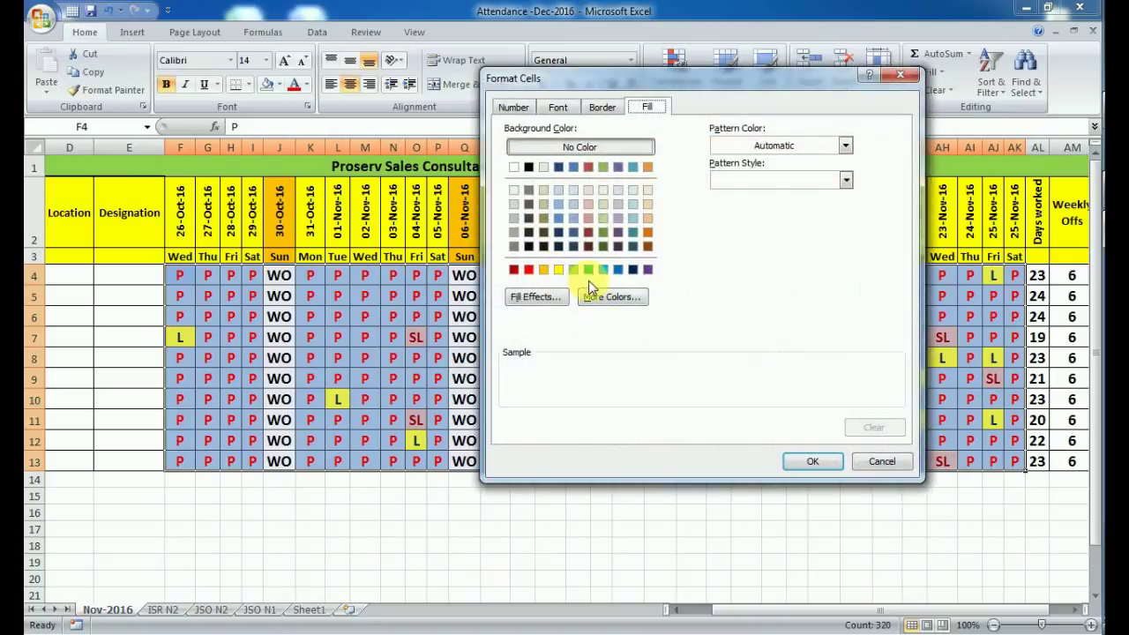
{"action": "left_click", "coordinate": [573, 270]}
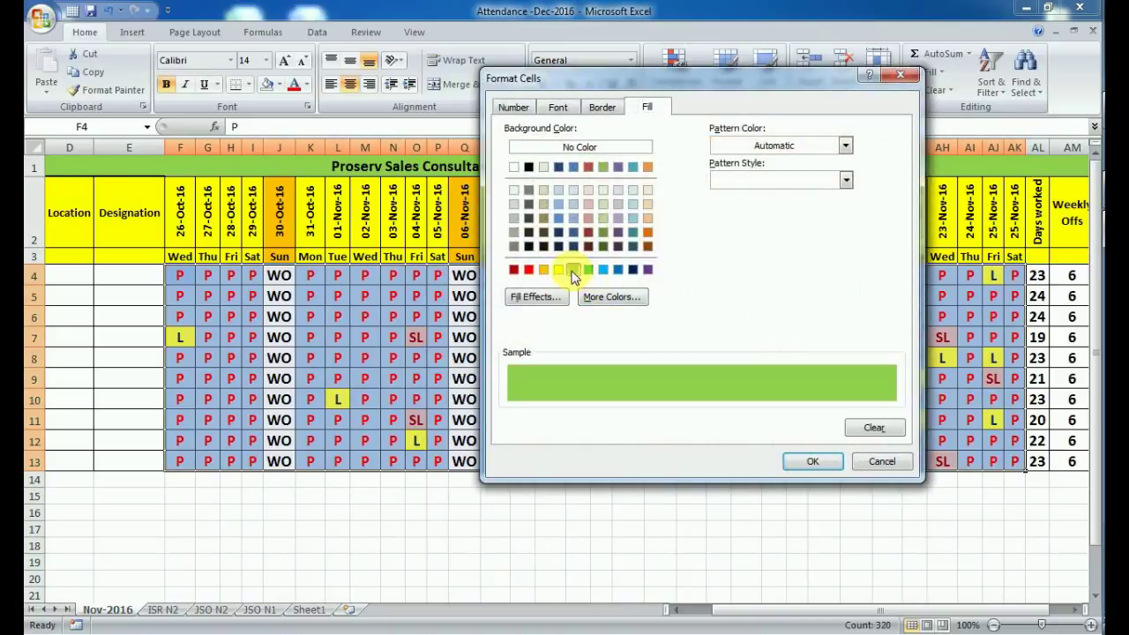
{"action": "left_click", "coordinate": [557, 109]}
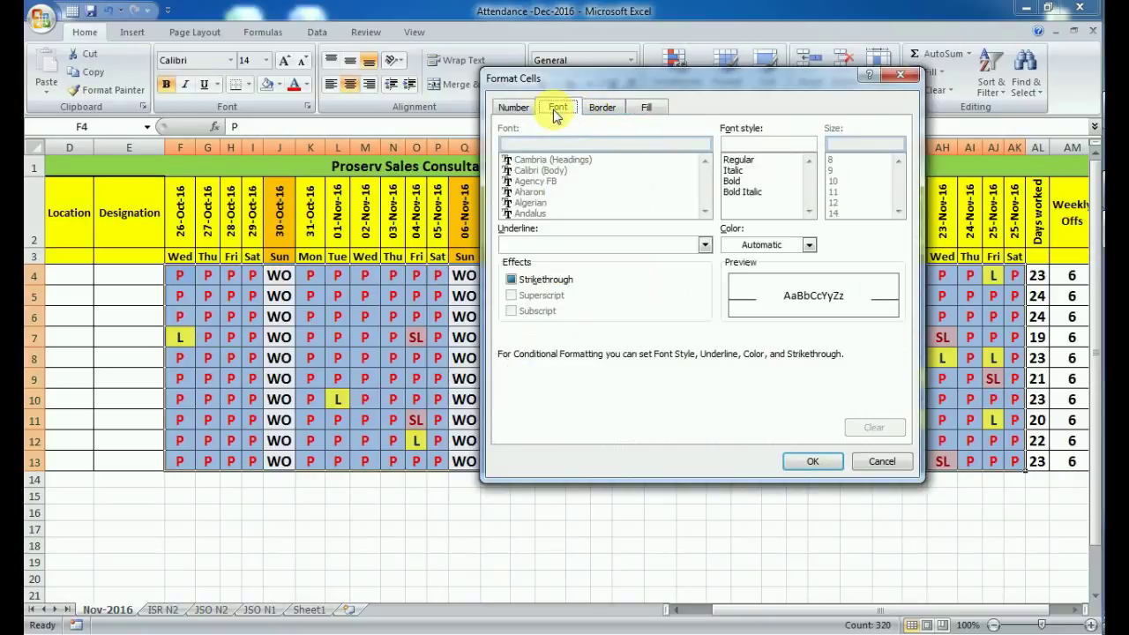
{"action": "left_click", "coordinate": [734, 181]}
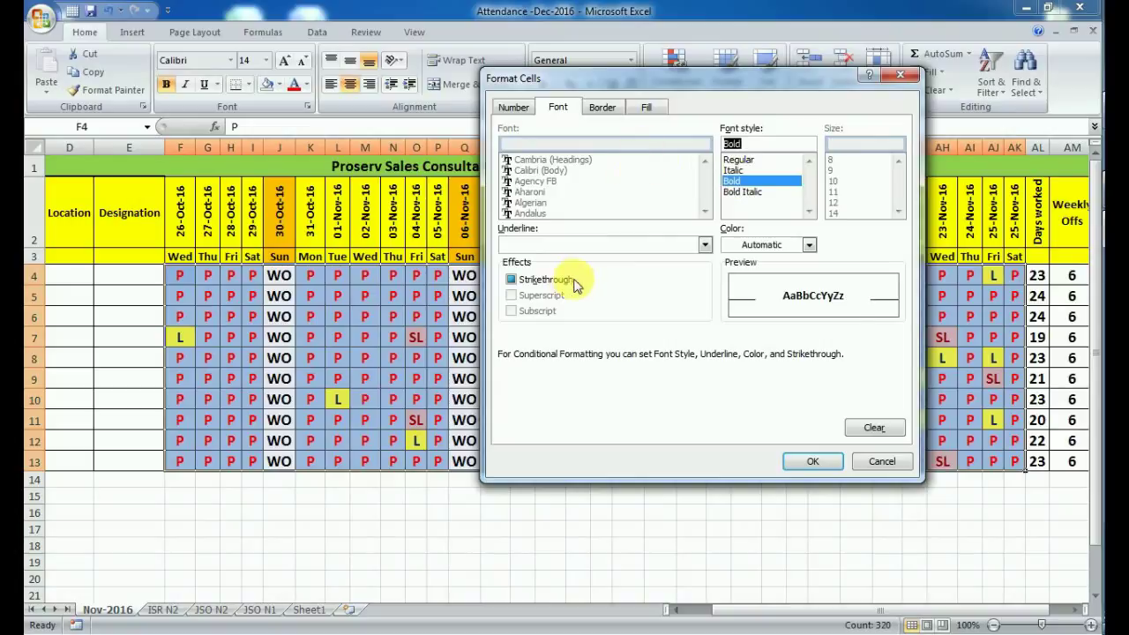
{"action": "left_click", "coordinate": [809, 246]}
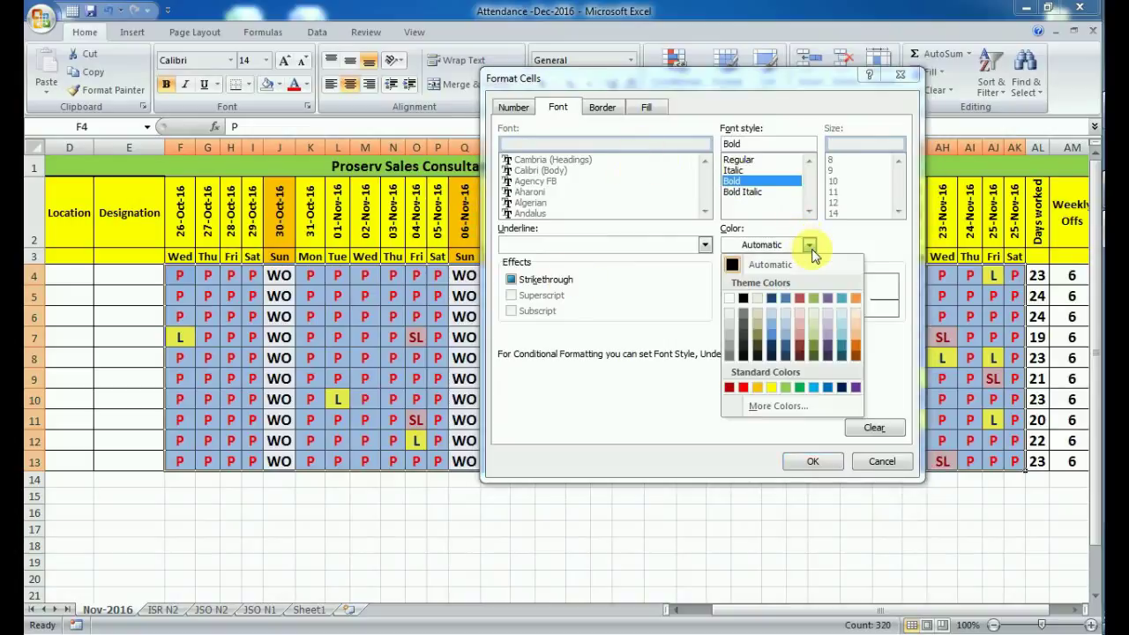
{"action": "left_click", "coordinate": [856, 355]}
{"action": "left_click", "coordinate": [813, 462]}
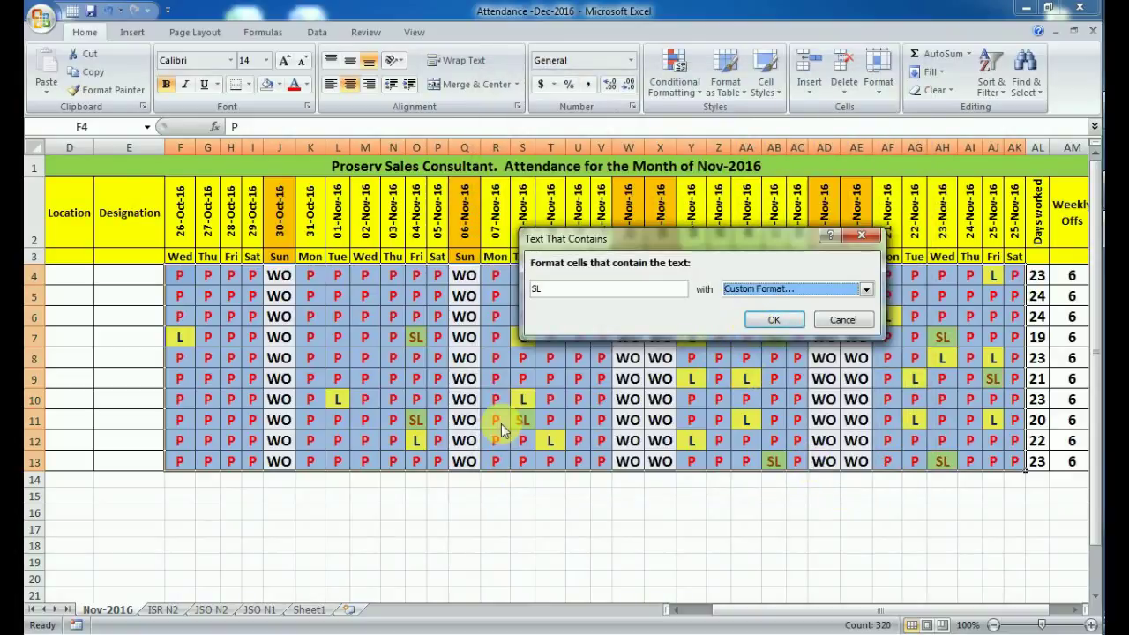
{"action": "left_click", "coordinate": [764, 326]}
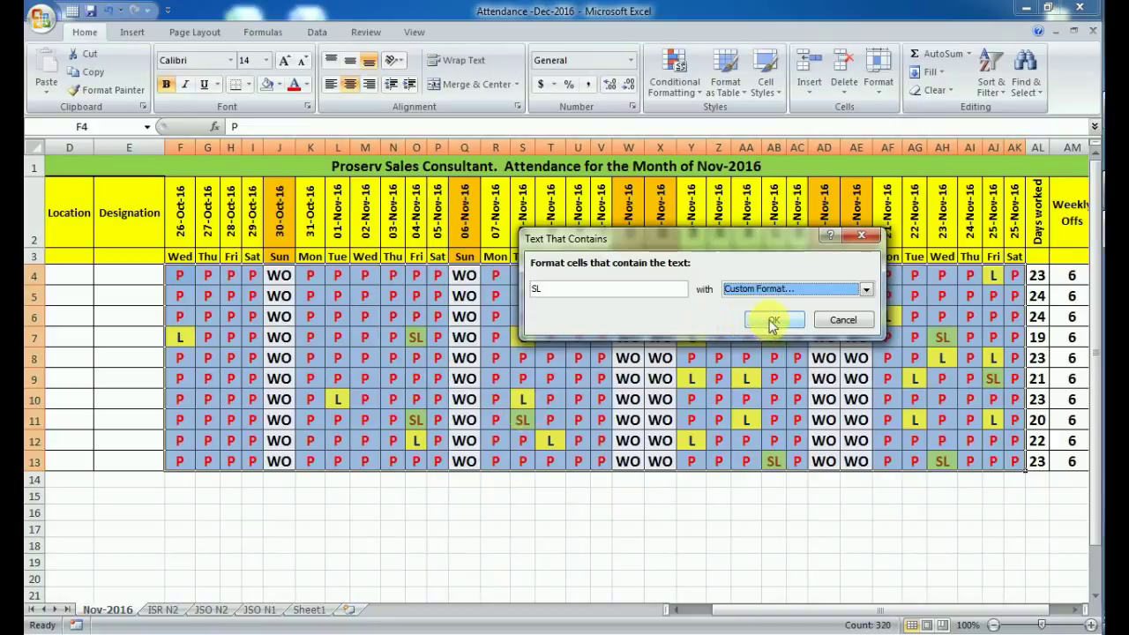
Apply the SL rule so SL cells show light green fill with bold dark orange text.
{"action": "left_click", "coordinate": [769, 322]}
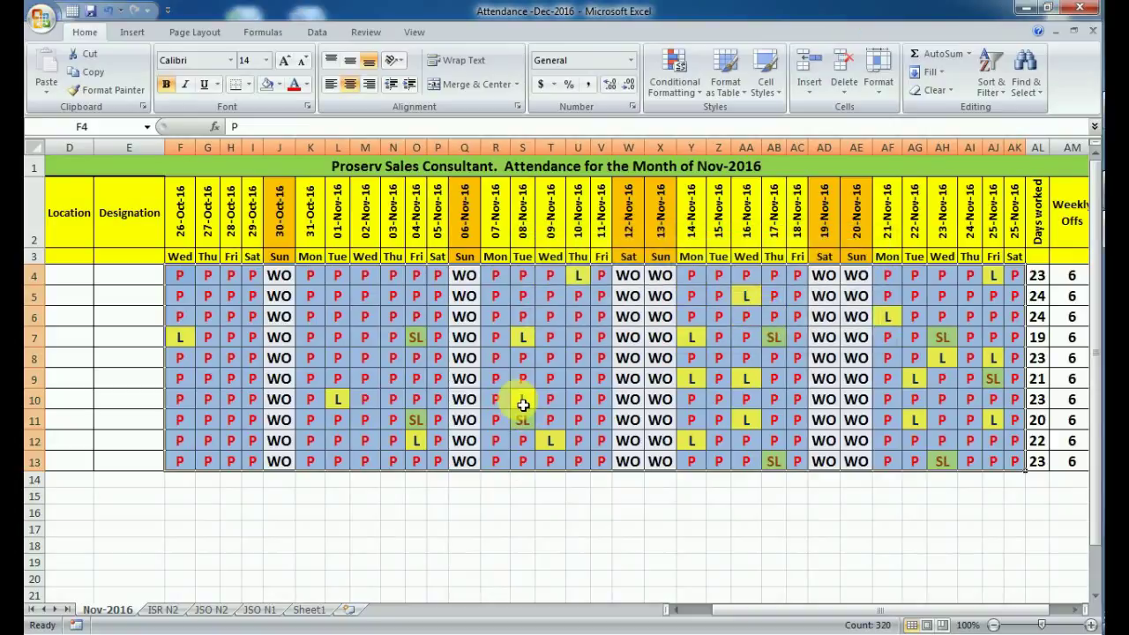